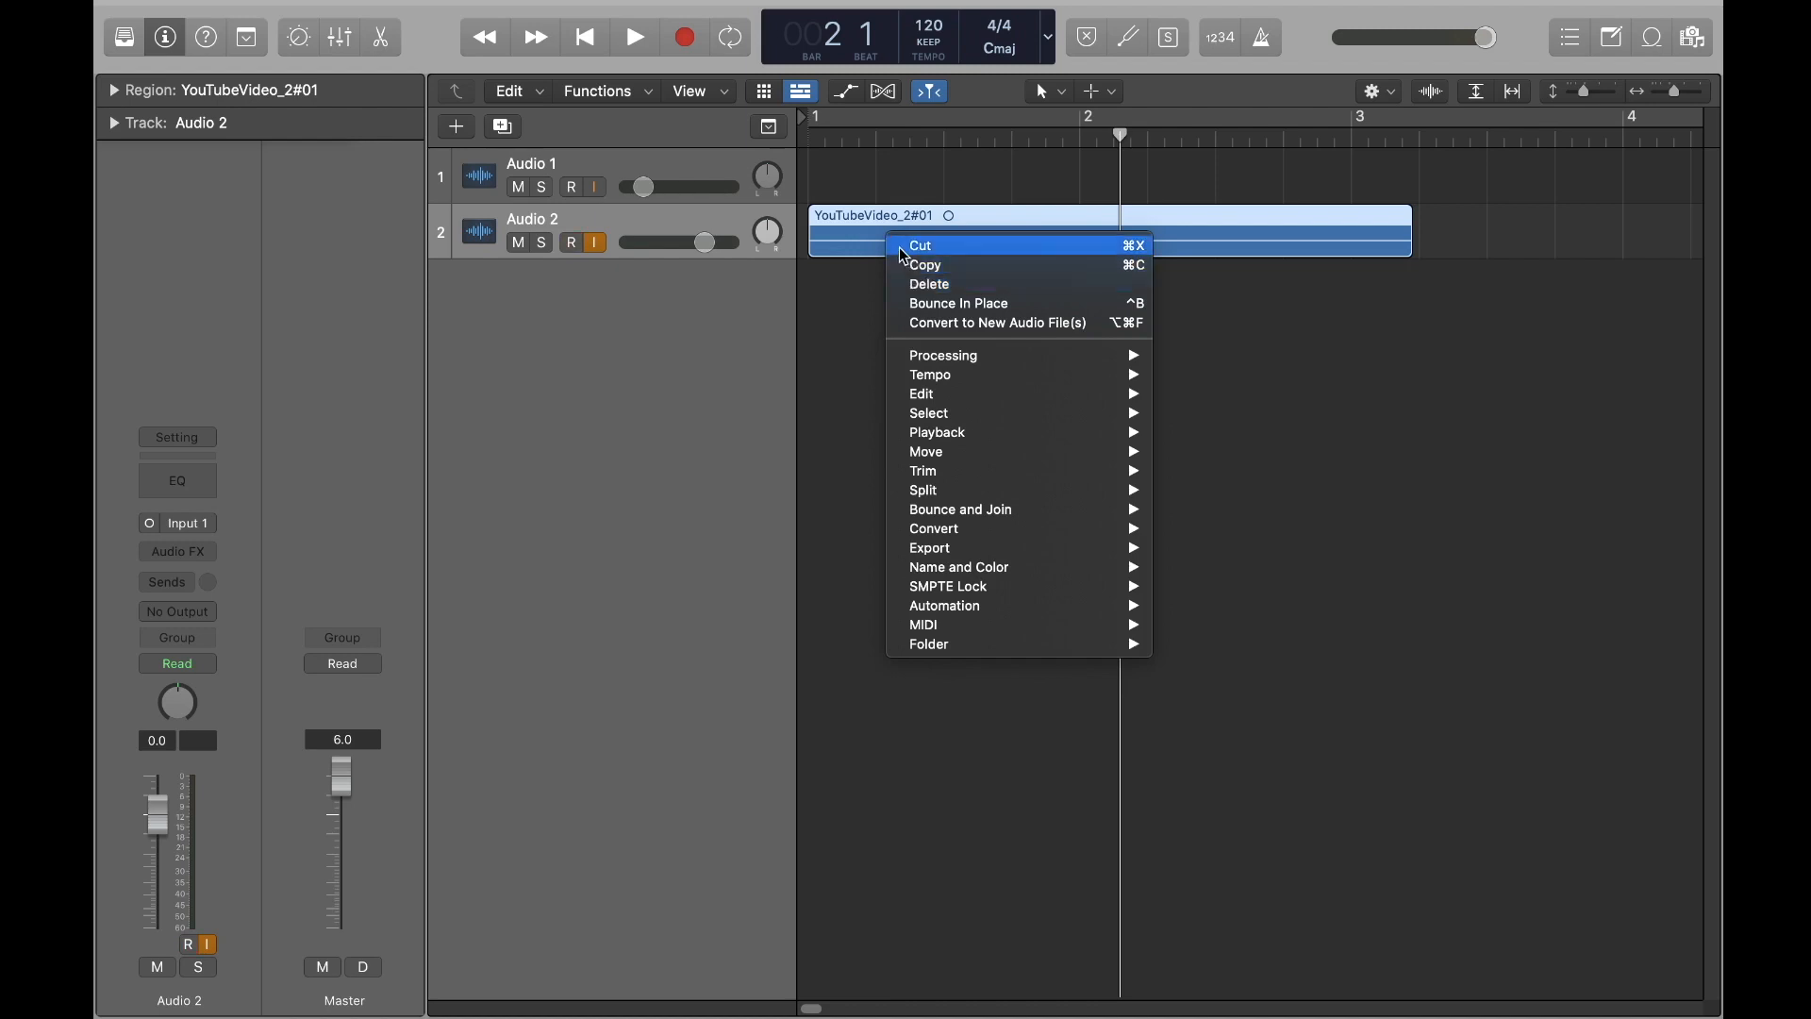
- Delete the YouTubeVideo_2#01 region from the Audio 2 track and confirm the deletion
left_click(942, 284)
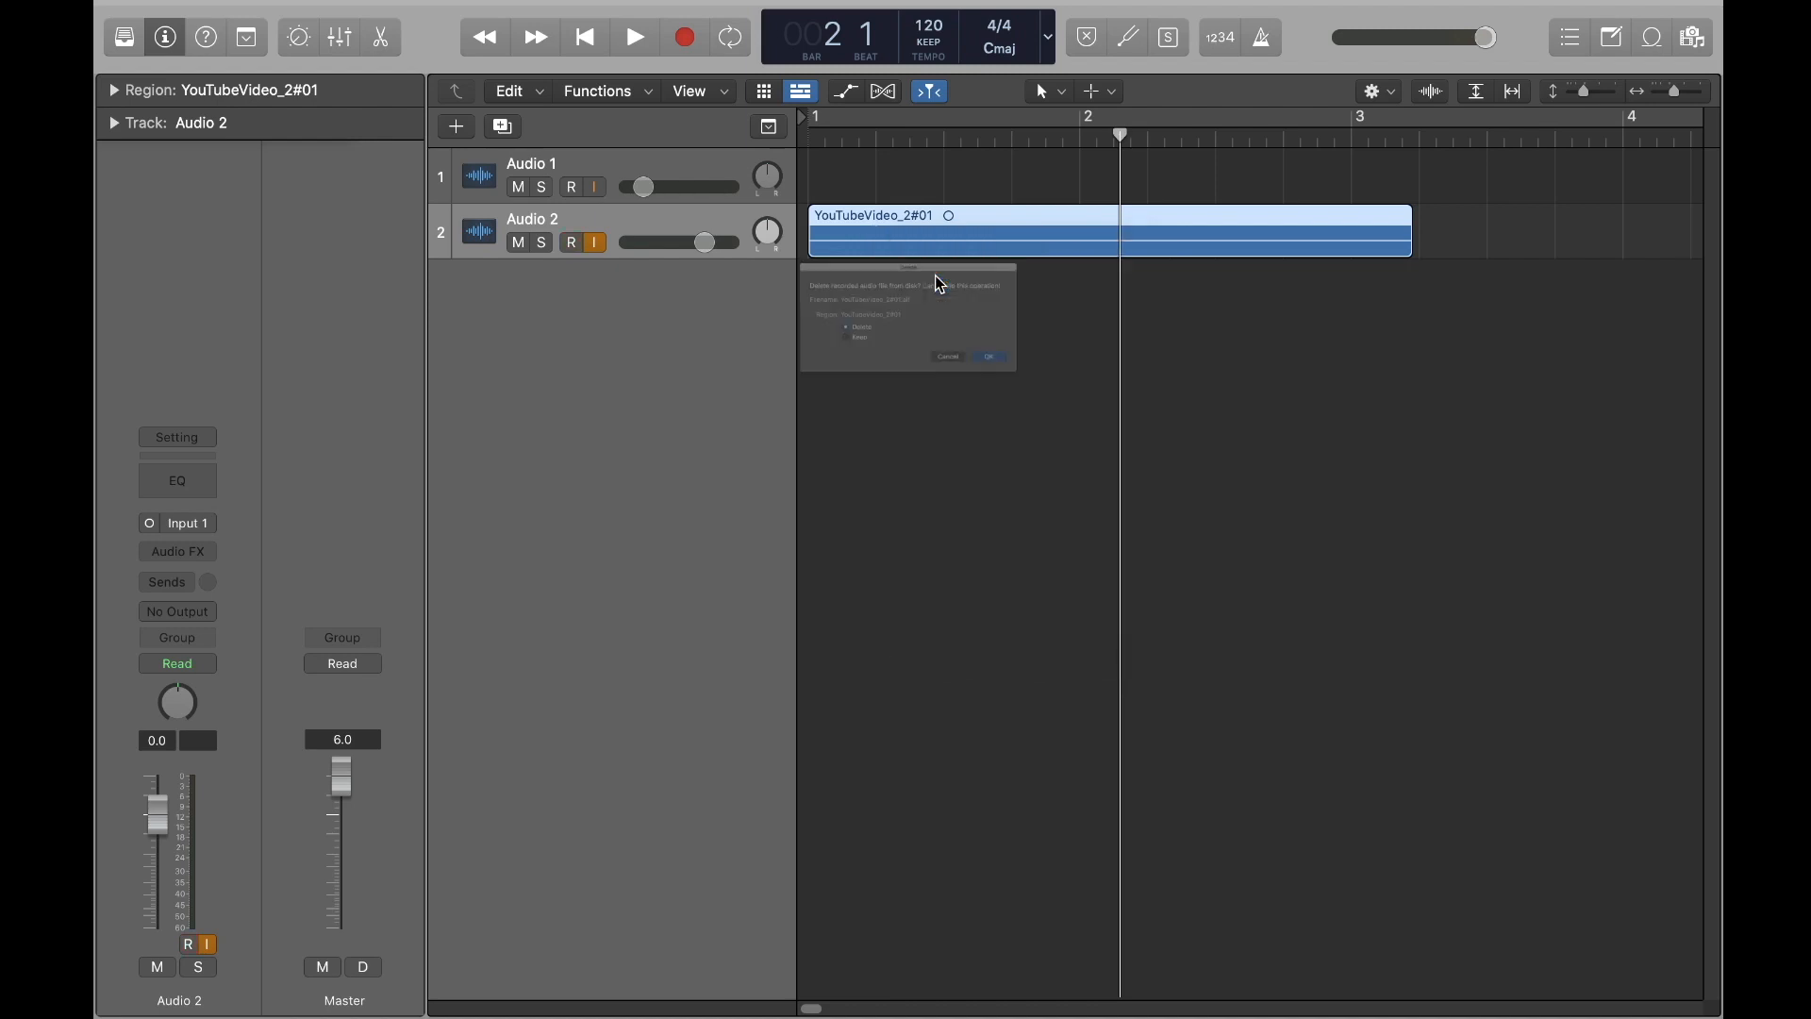
left_click(1109, 413)
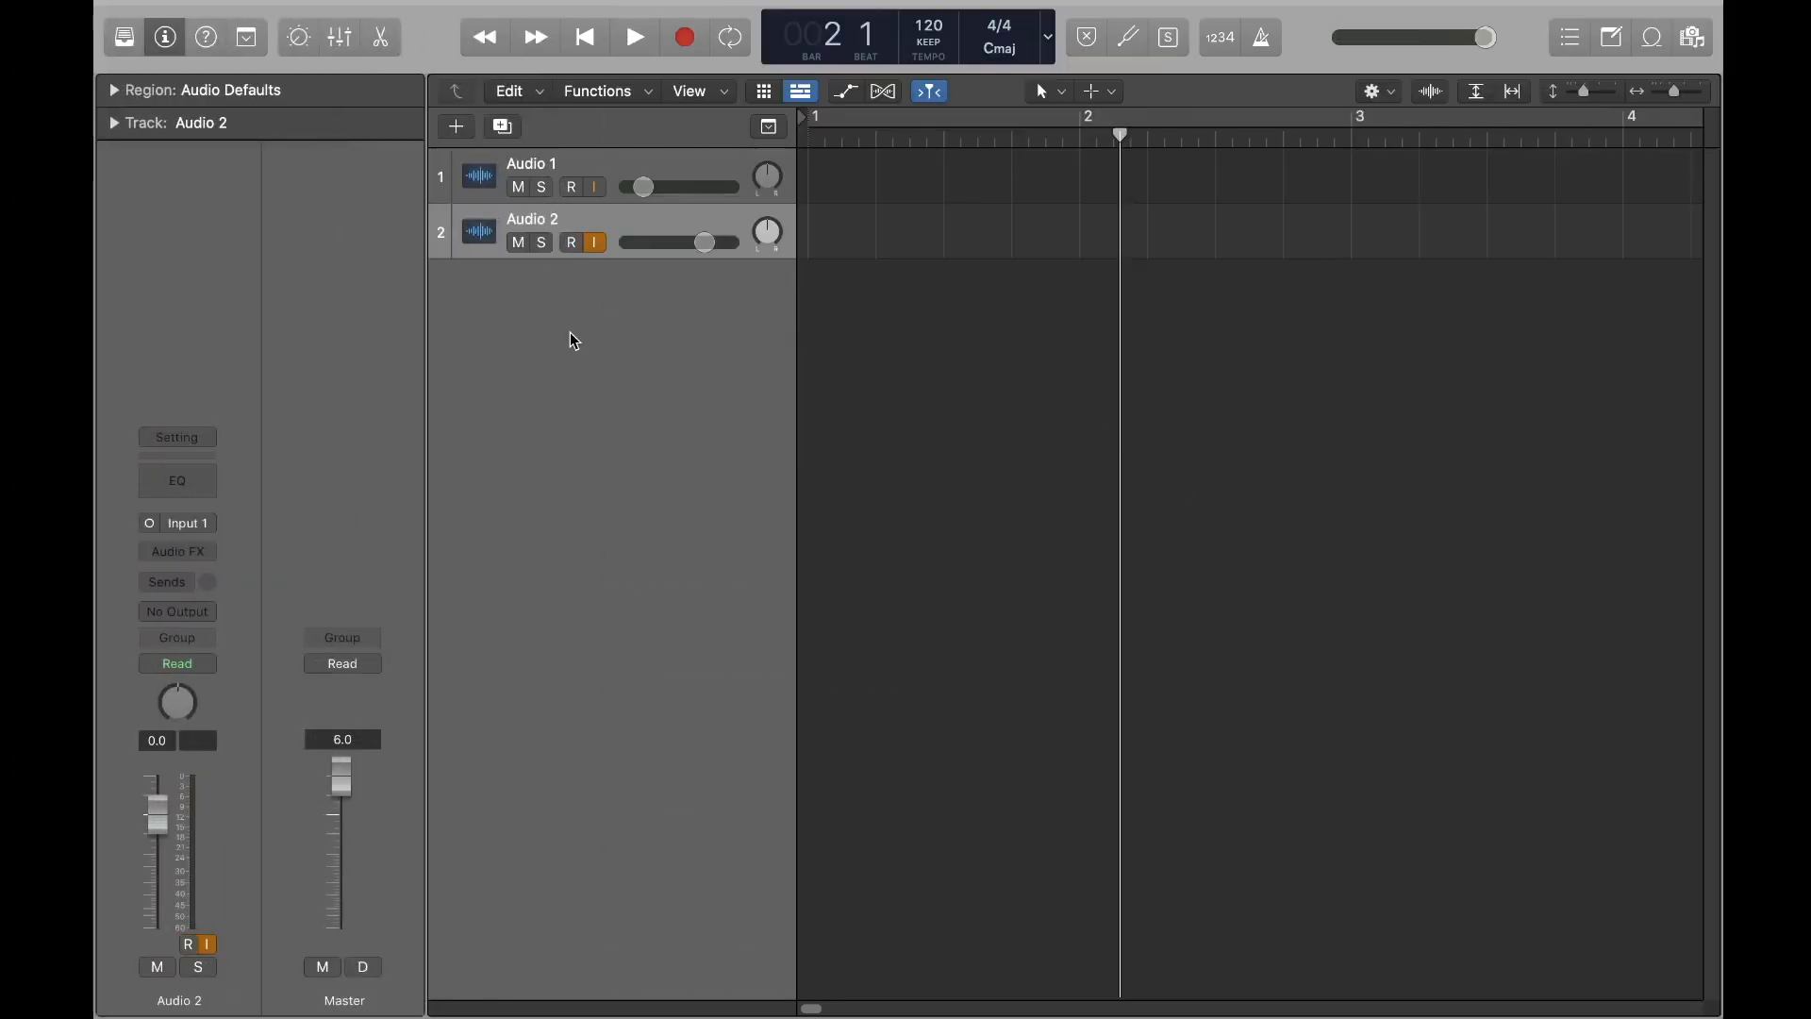
- Try the mute and solo switches on the Audio 2 track, and toggle its input monitoring
left_click(515, 246)
left_click(515, 246)
left_click(545, 247)
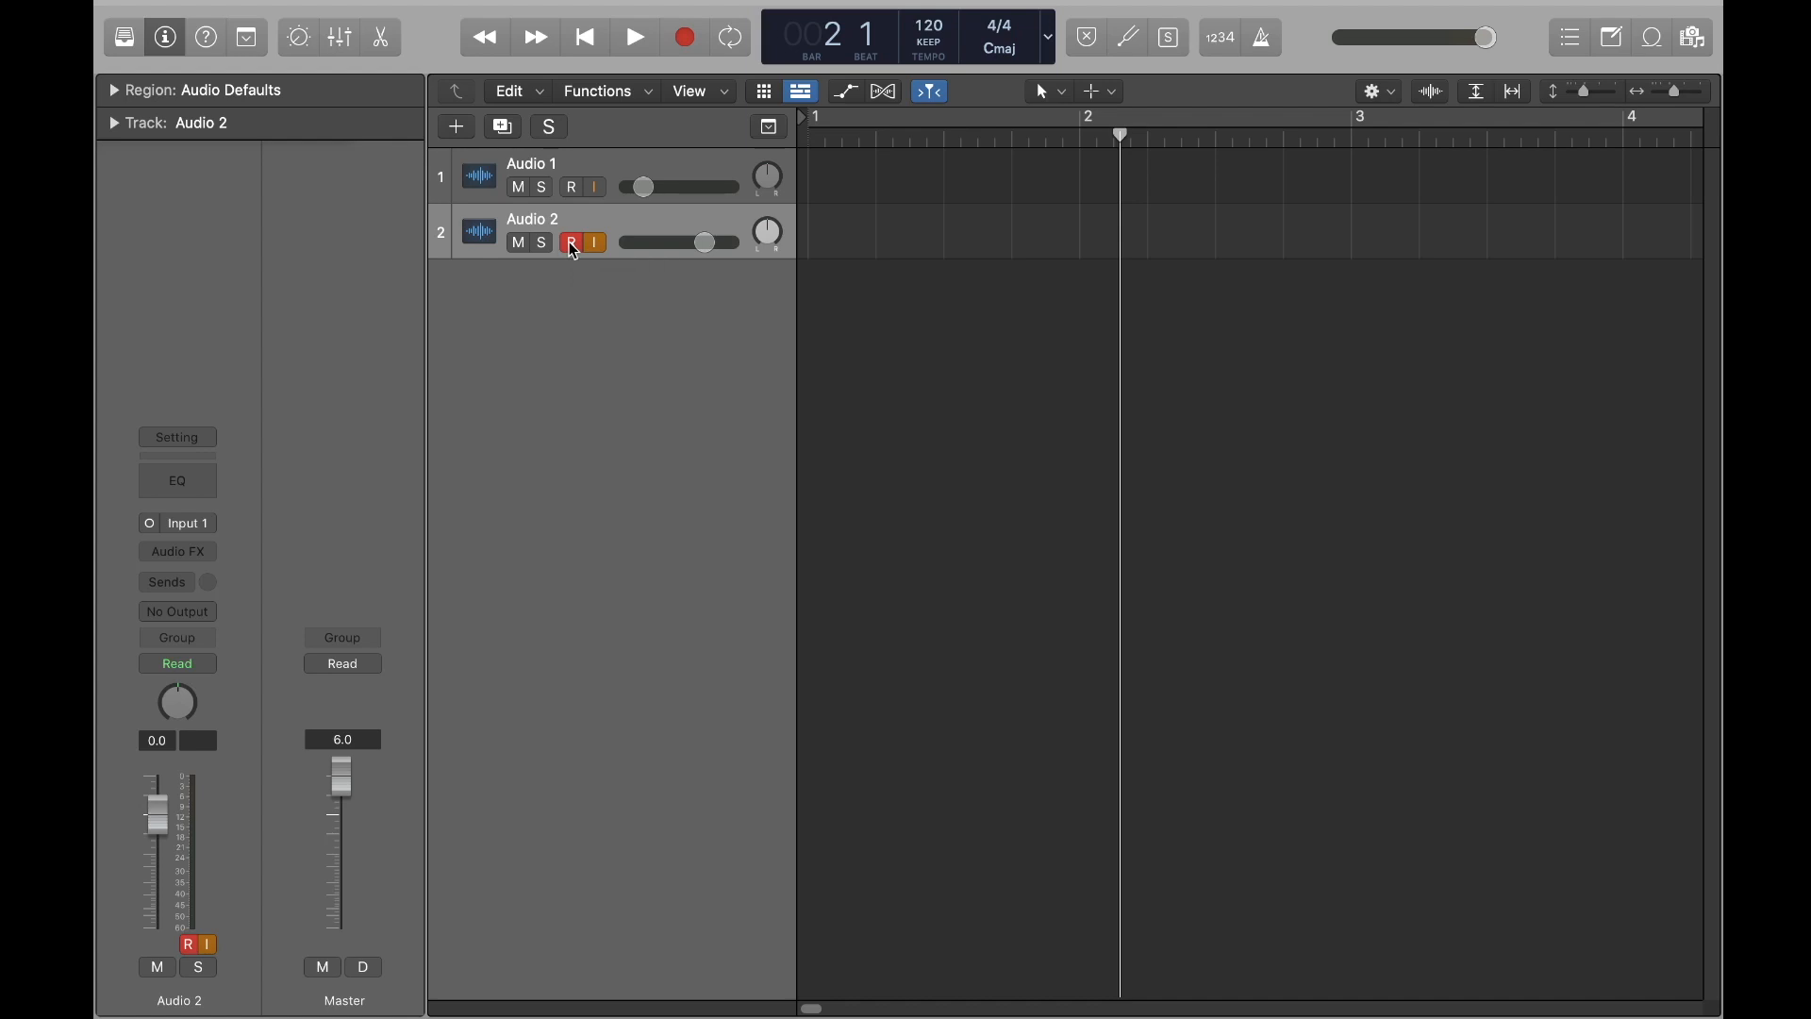
left_click(597, 244)
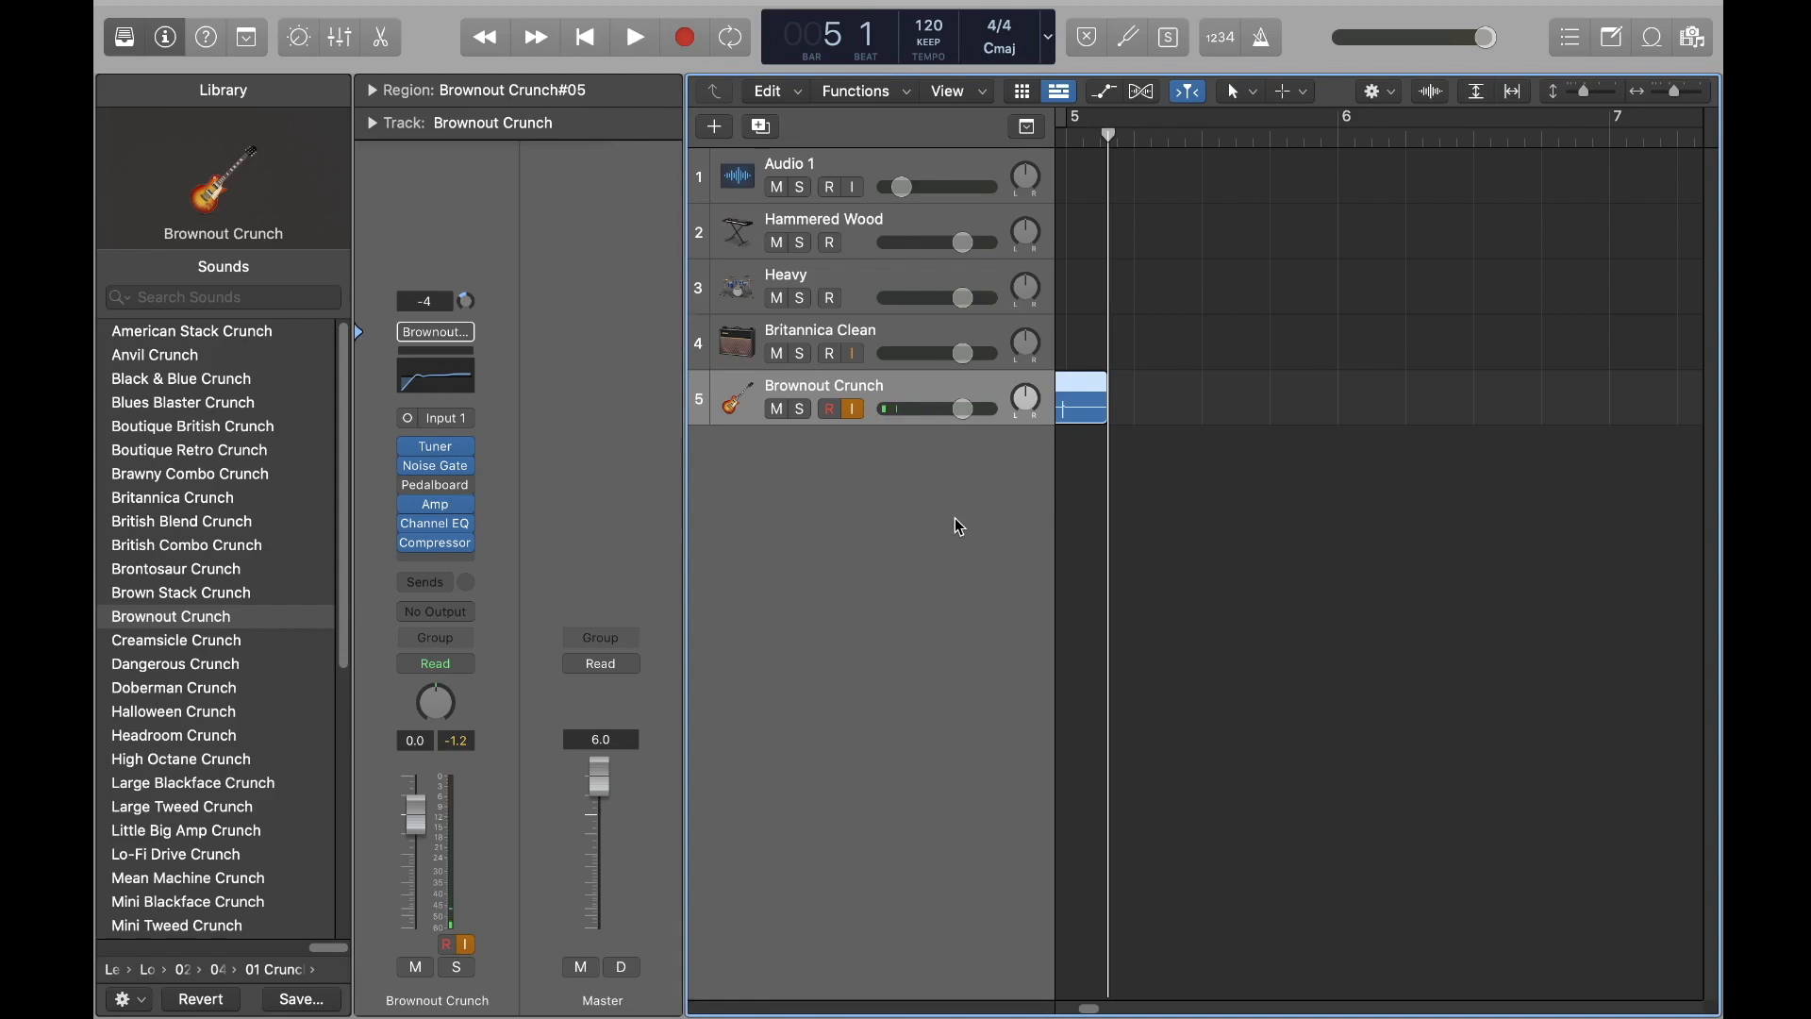
- Turn on the recording count-in
left_click(1230, 45)
left_click(1230, 45)
left_click(1230, 45)
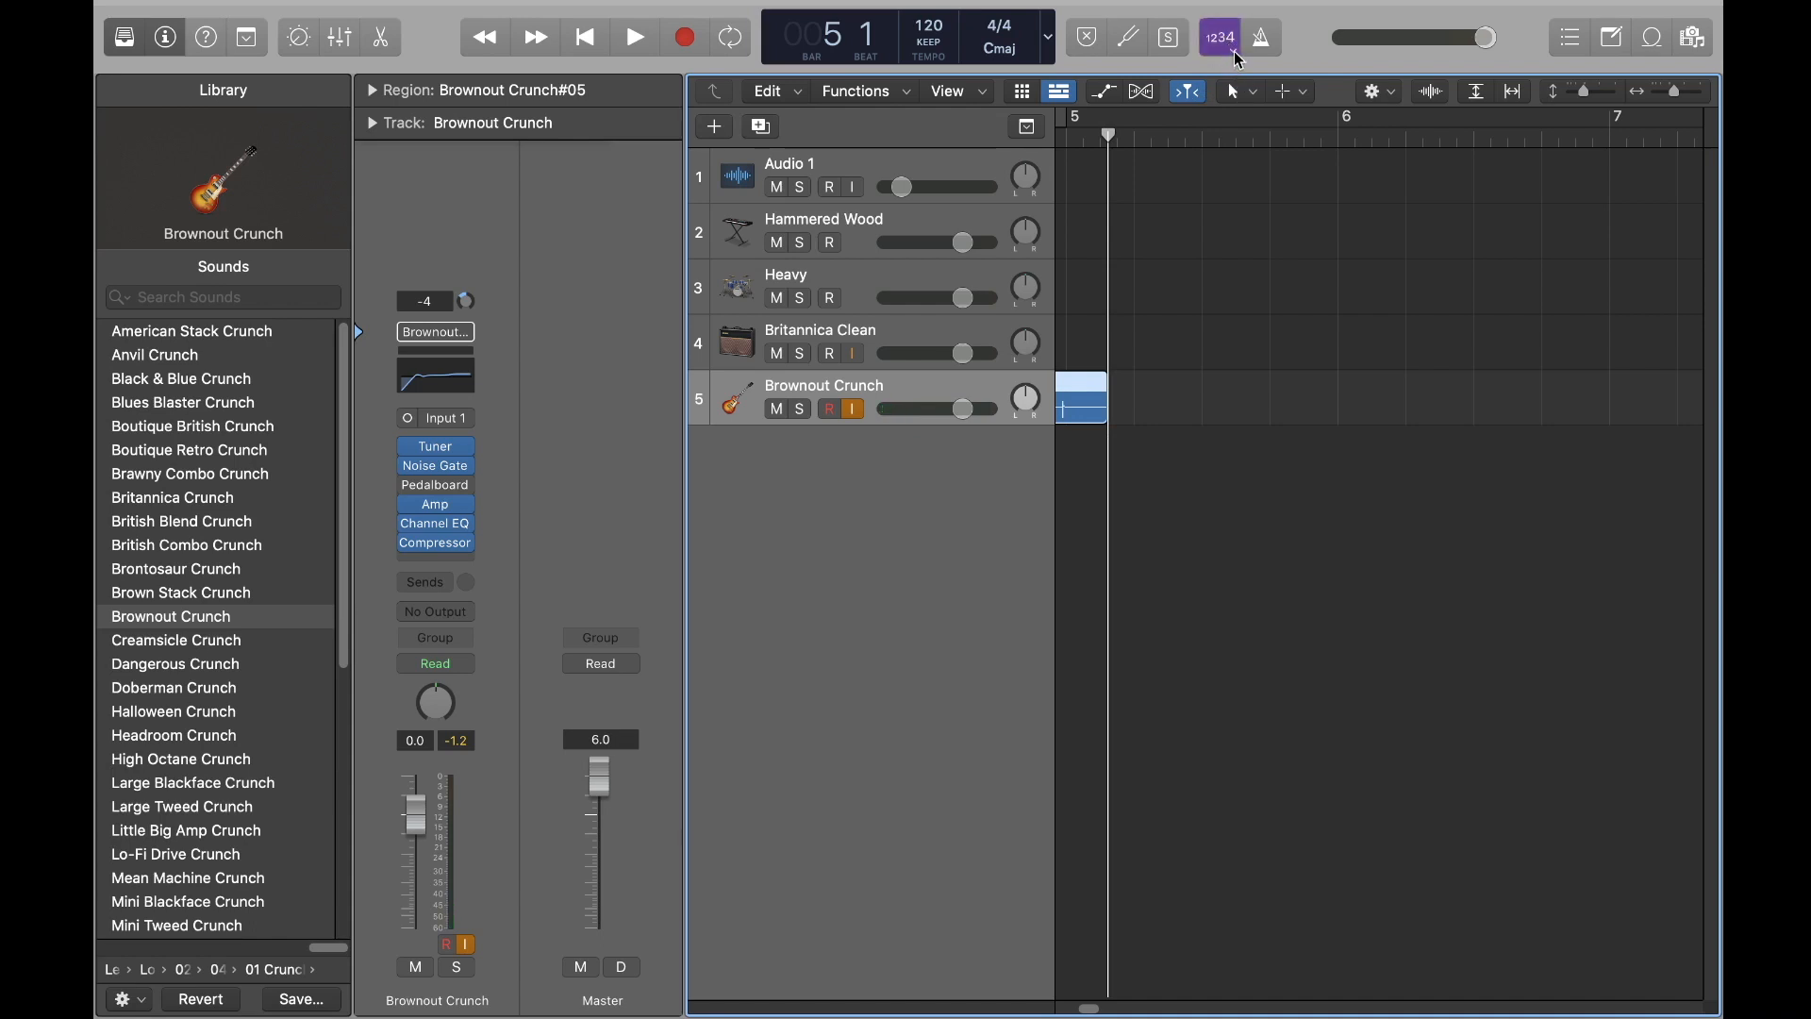
- Examine the available count-in lengths in bars and beats without changing the selected one
left_click(1240, 58)
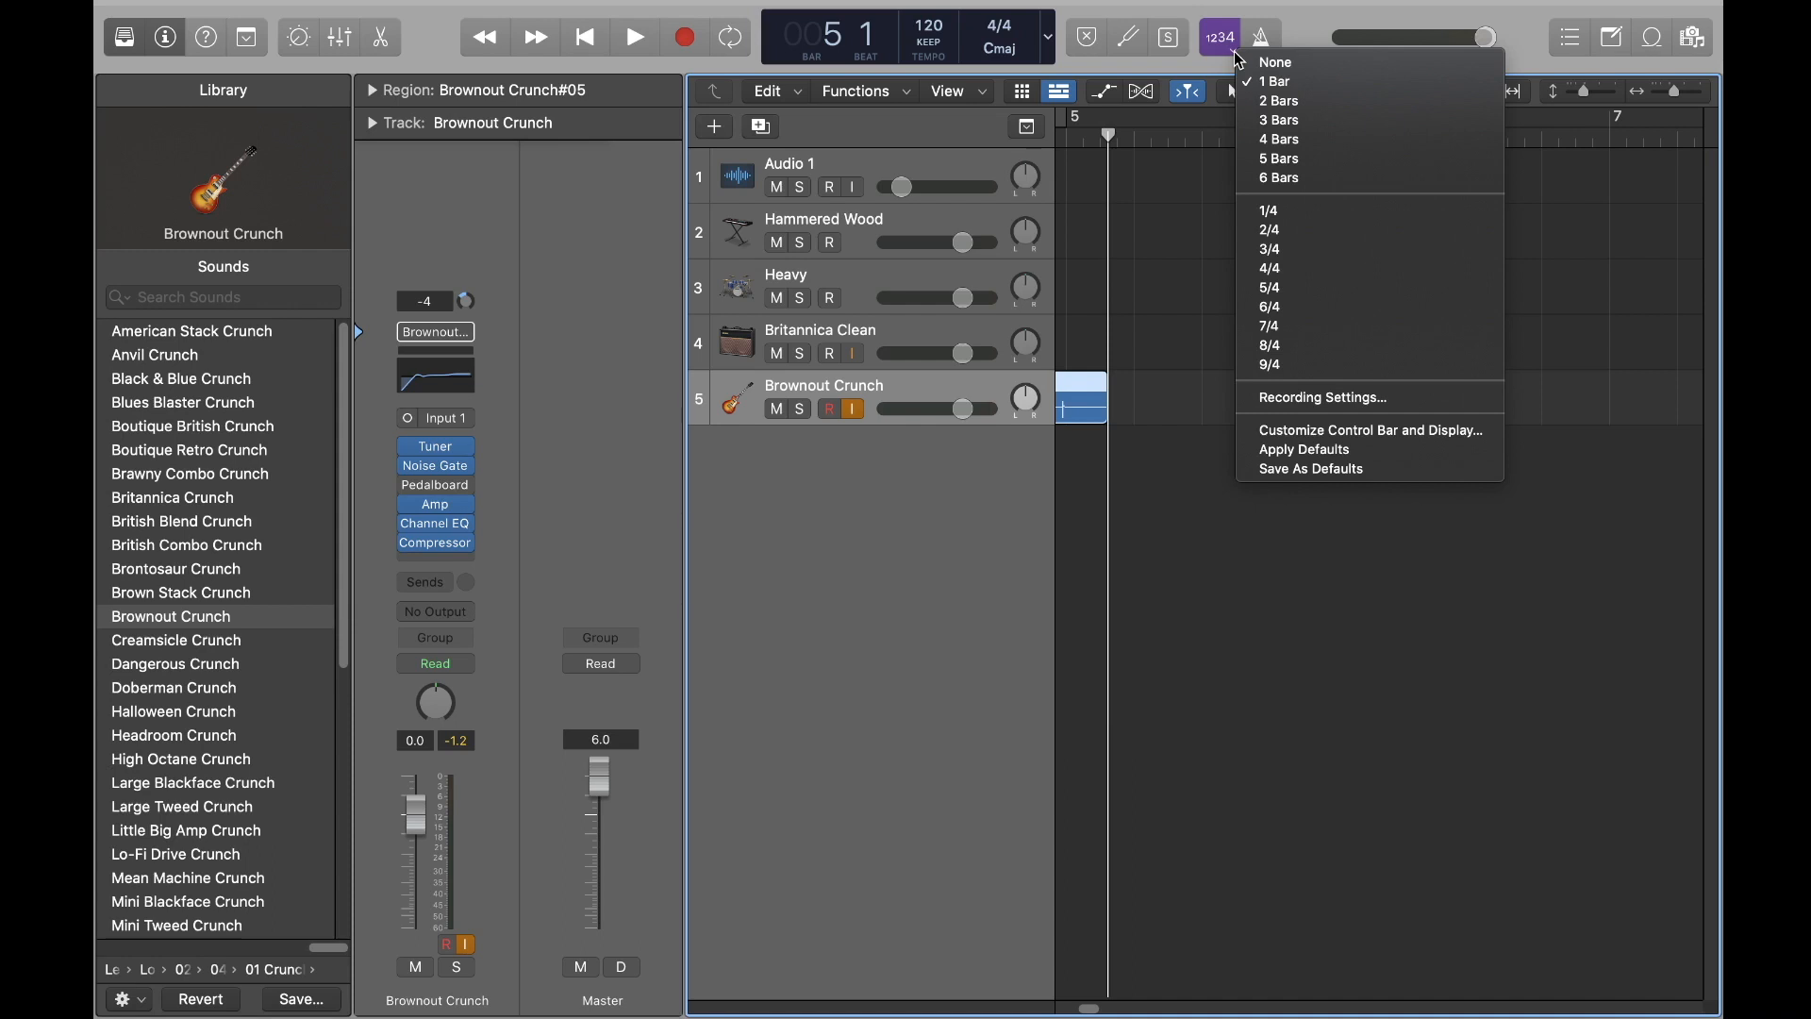
left_click(1237, 56)
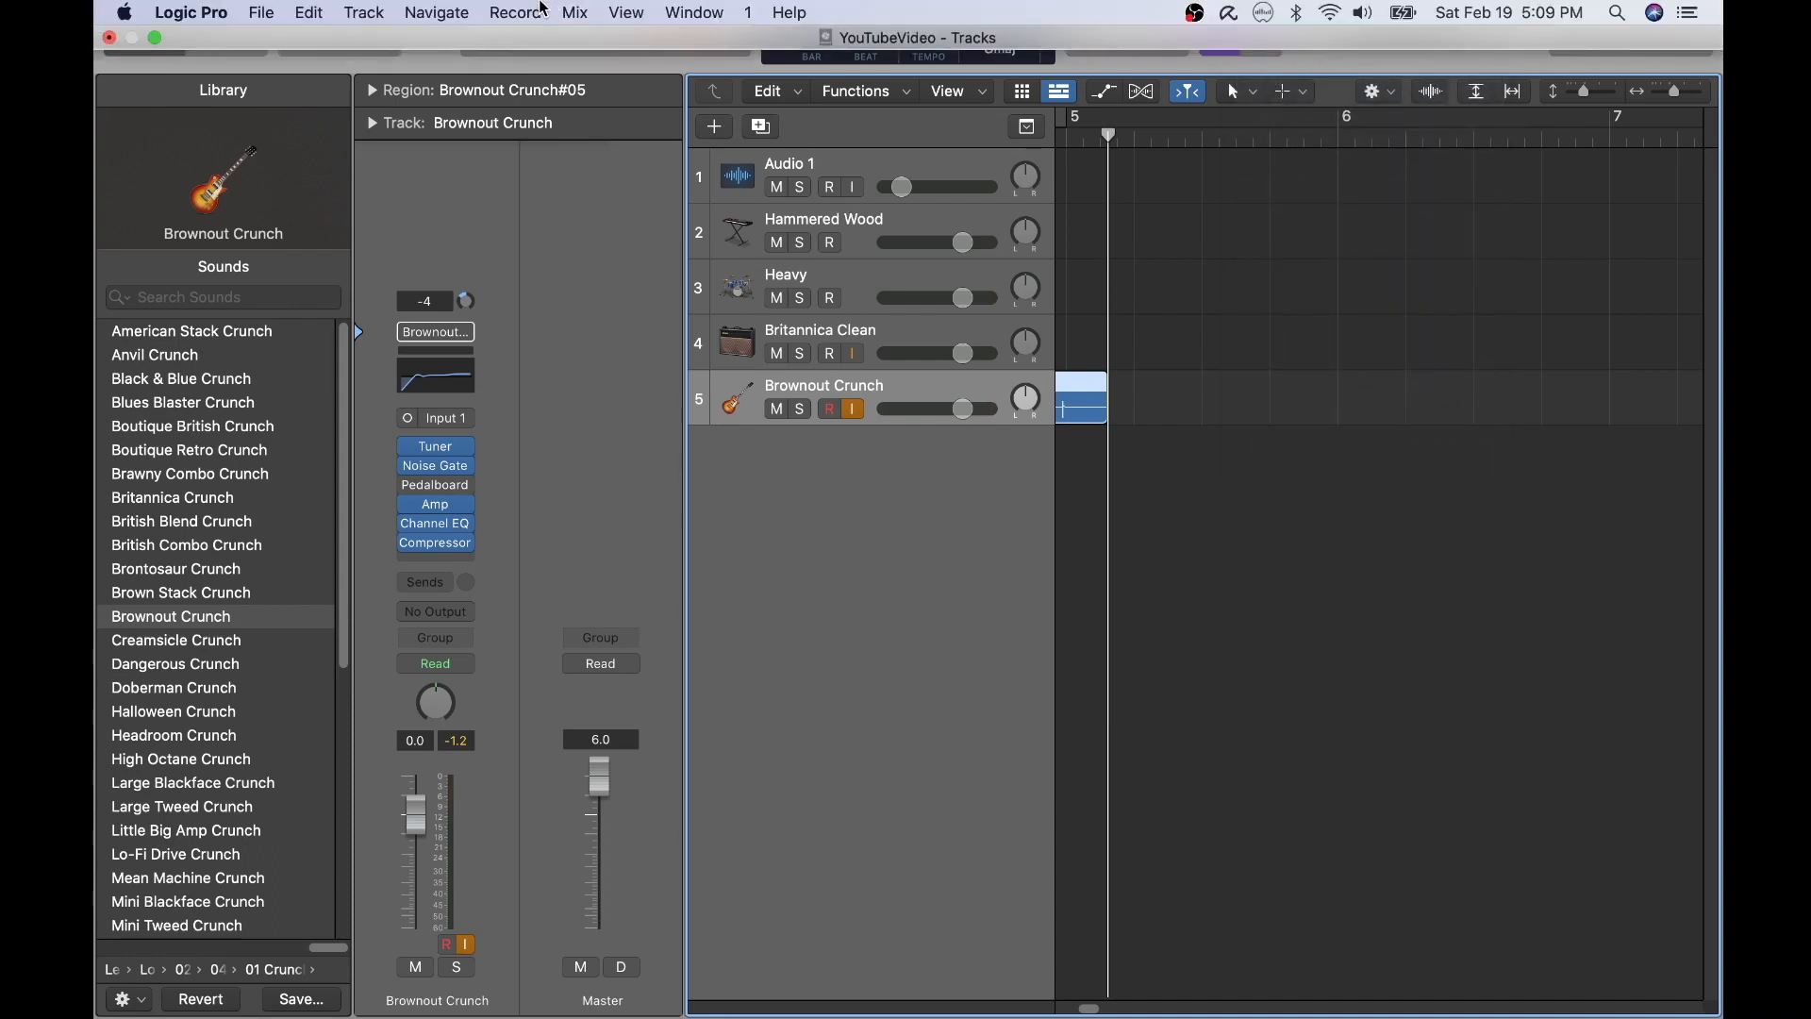
left_click(543, 11)
mouse_move(548, 42)
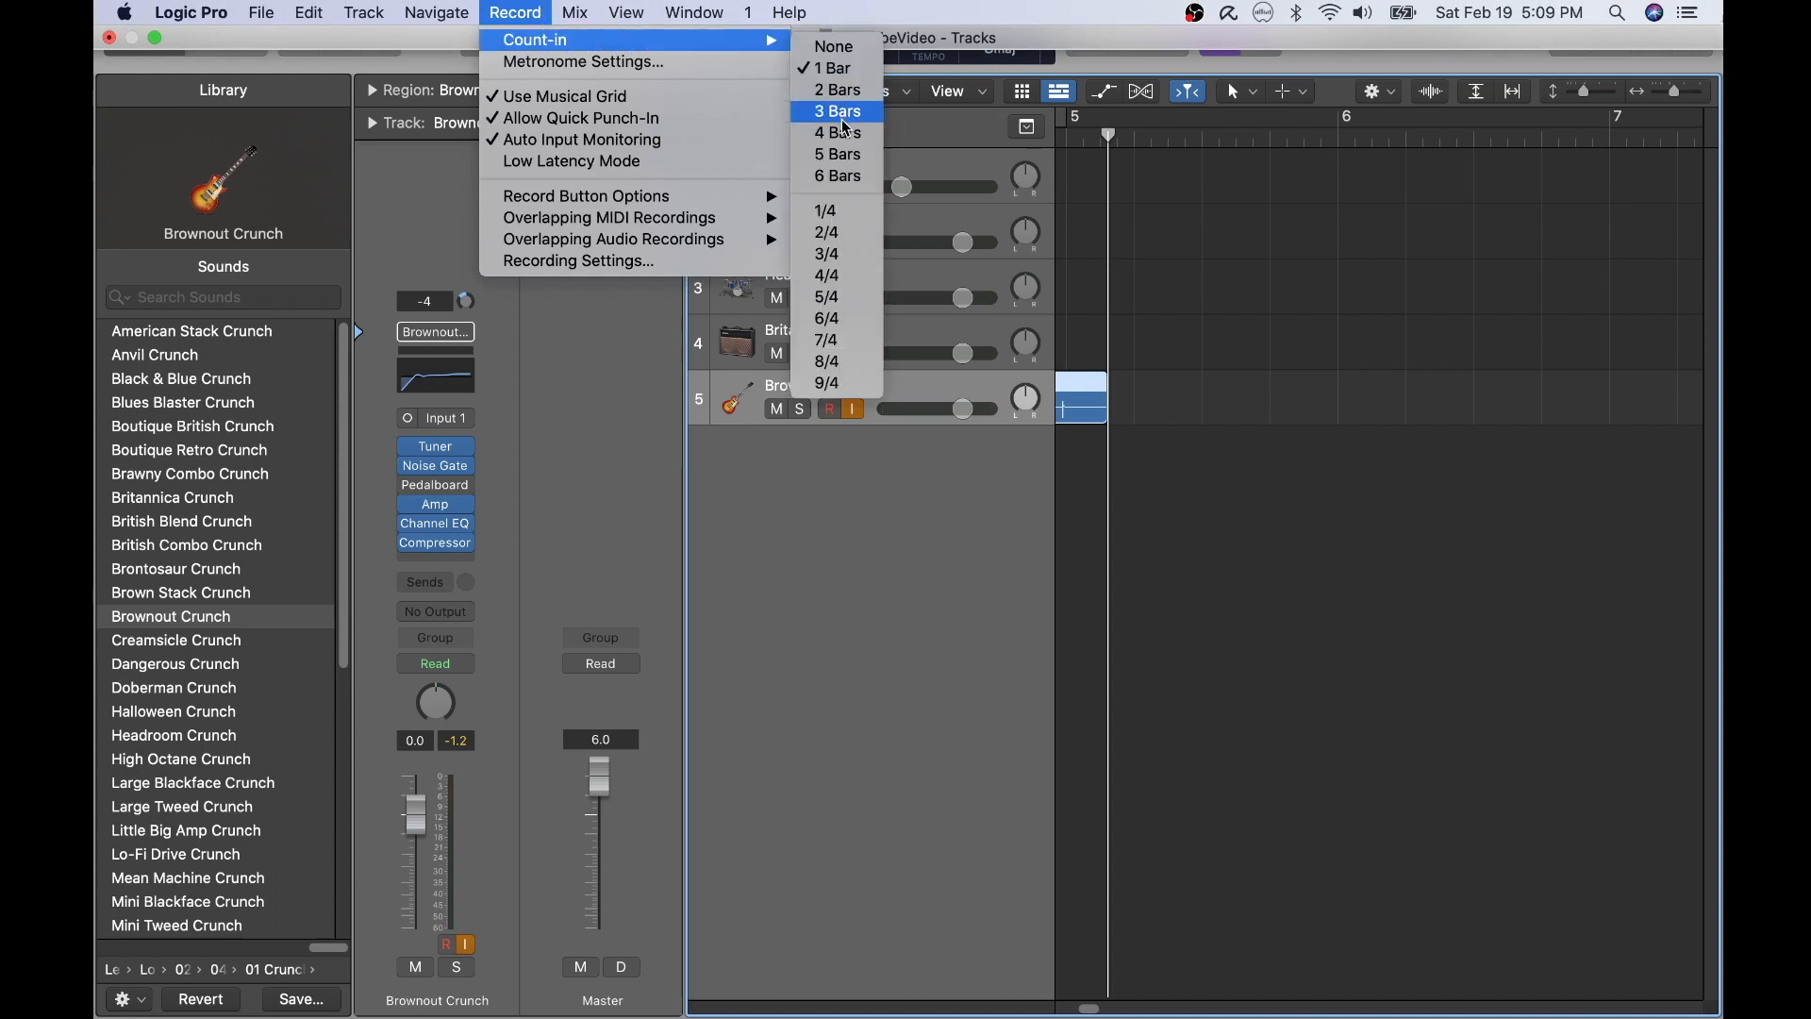
left_click(542, 13)
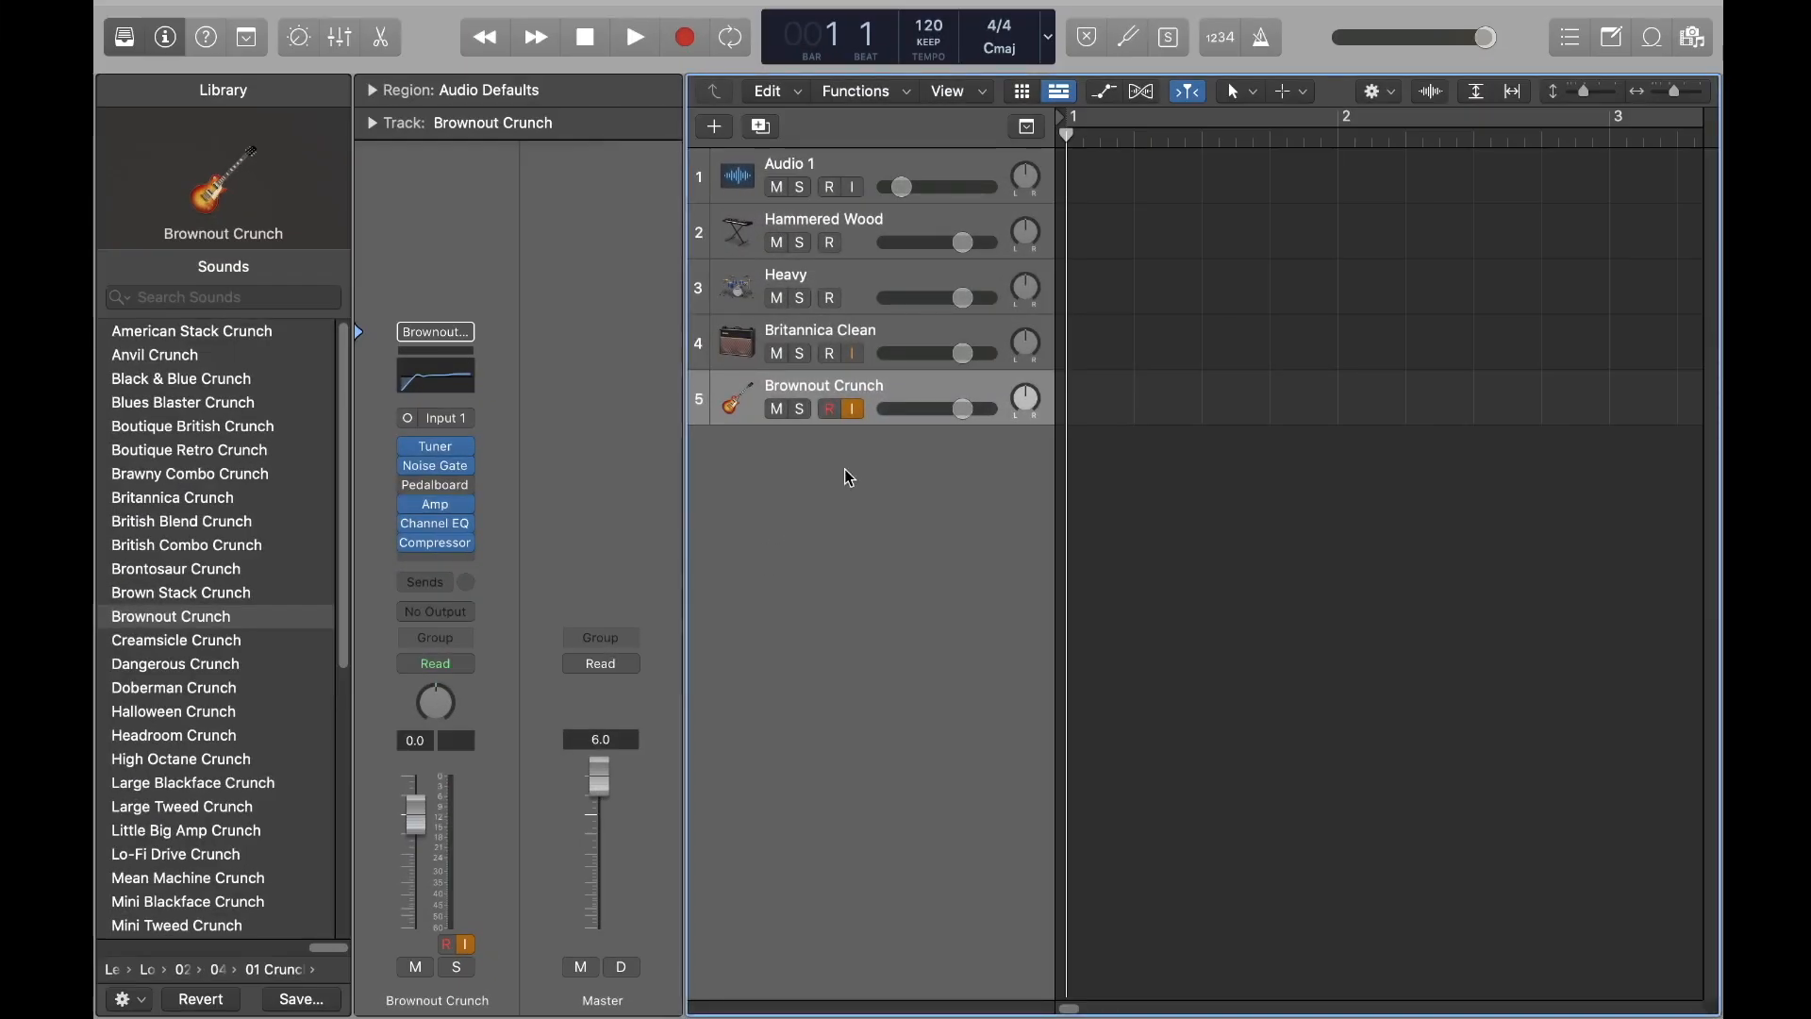
- Enable the count-in and set its length to 4 Bars
left_click(1224, 39)
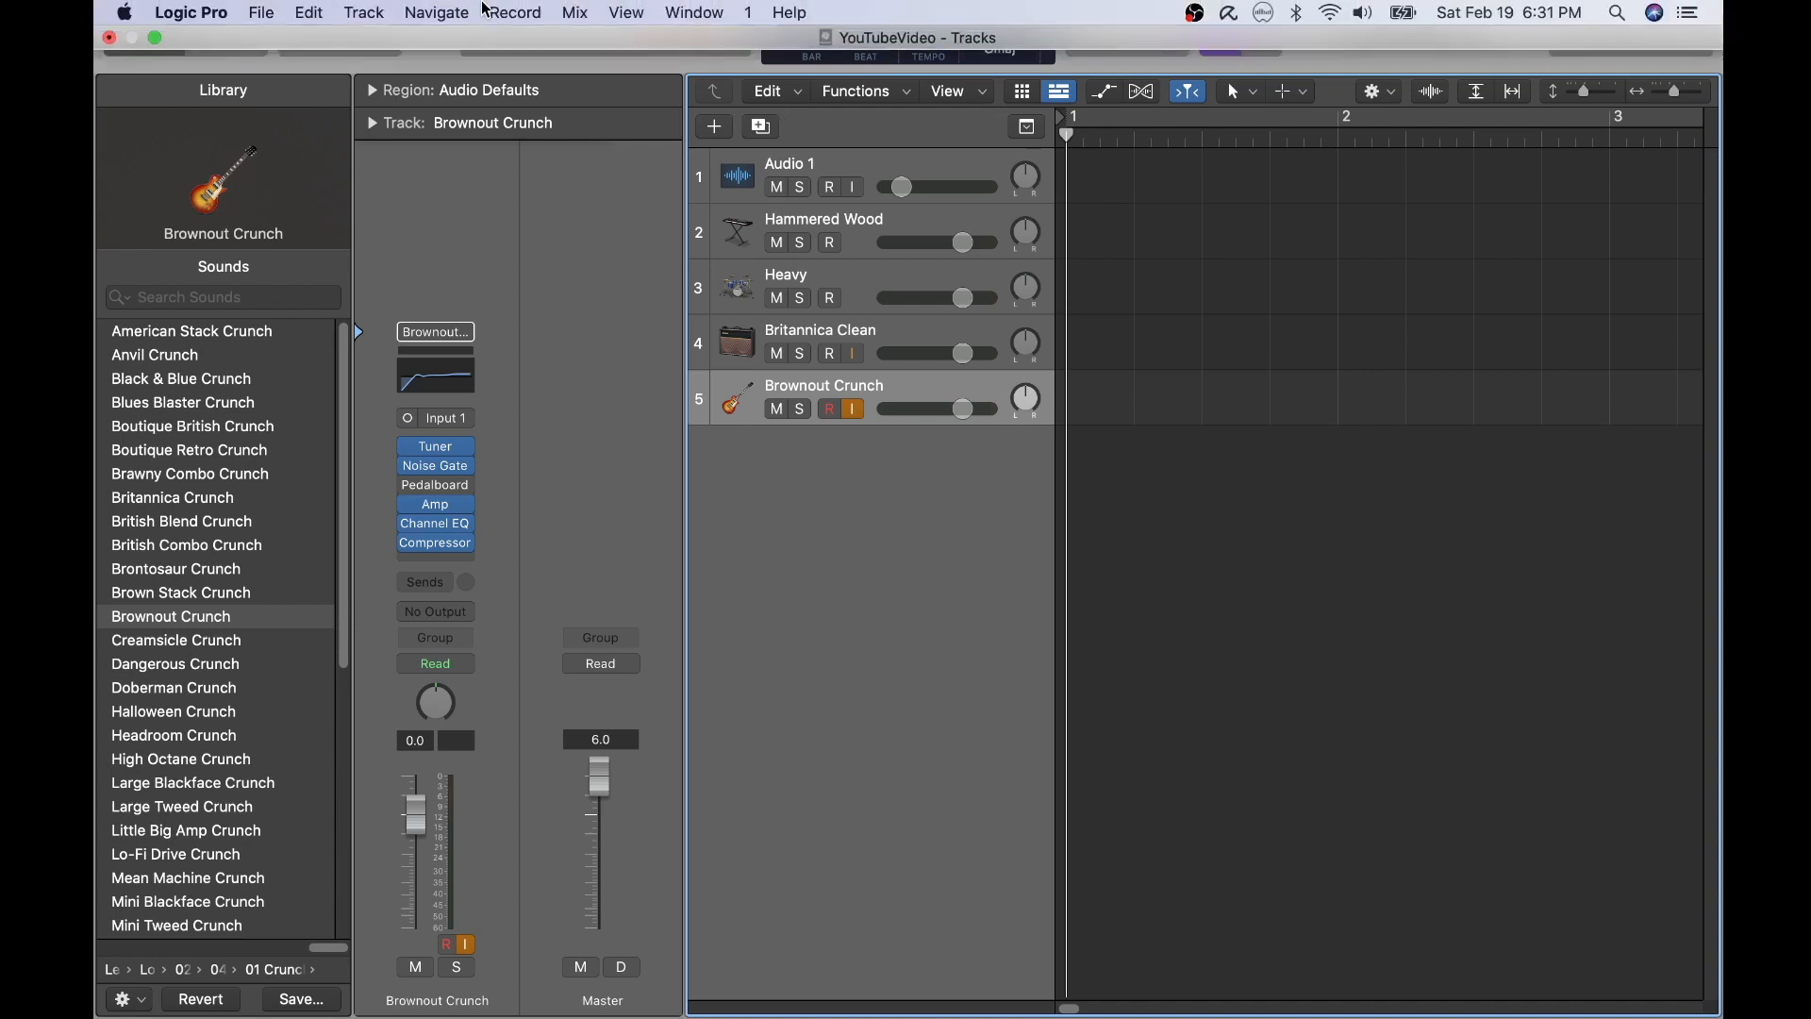
left_click(506, 12)
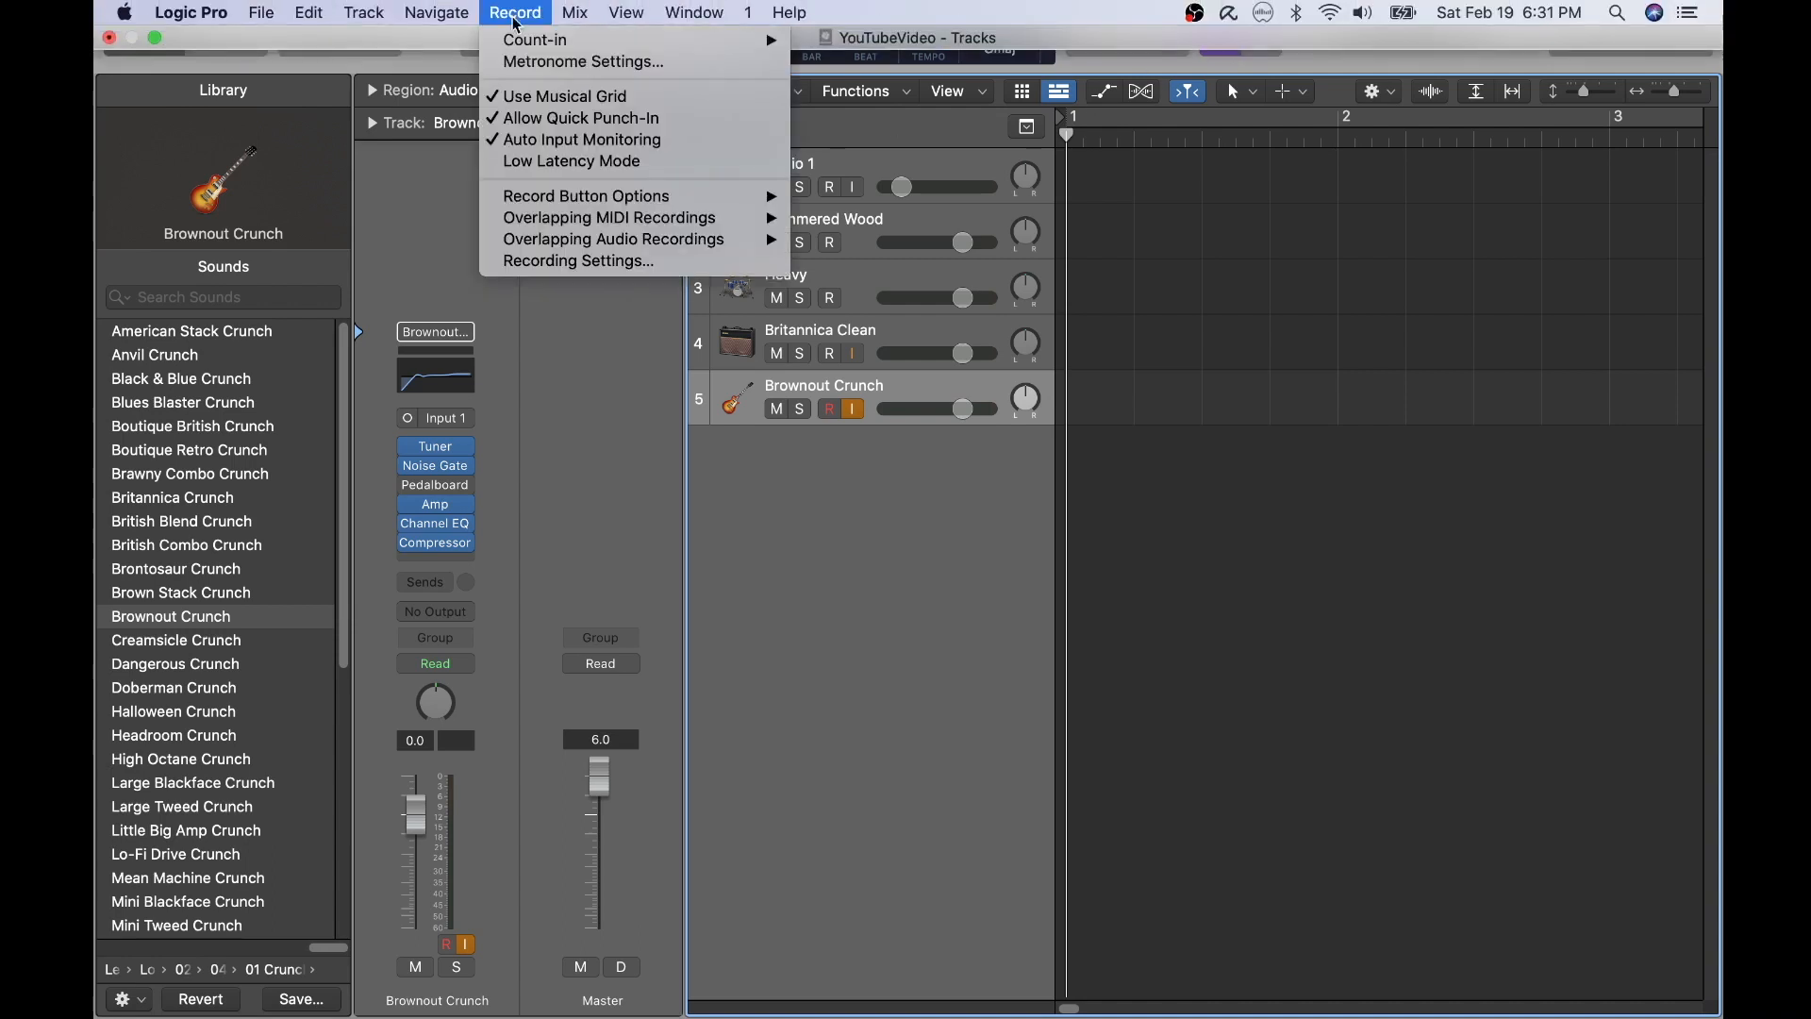
mouse_move(536, 40)
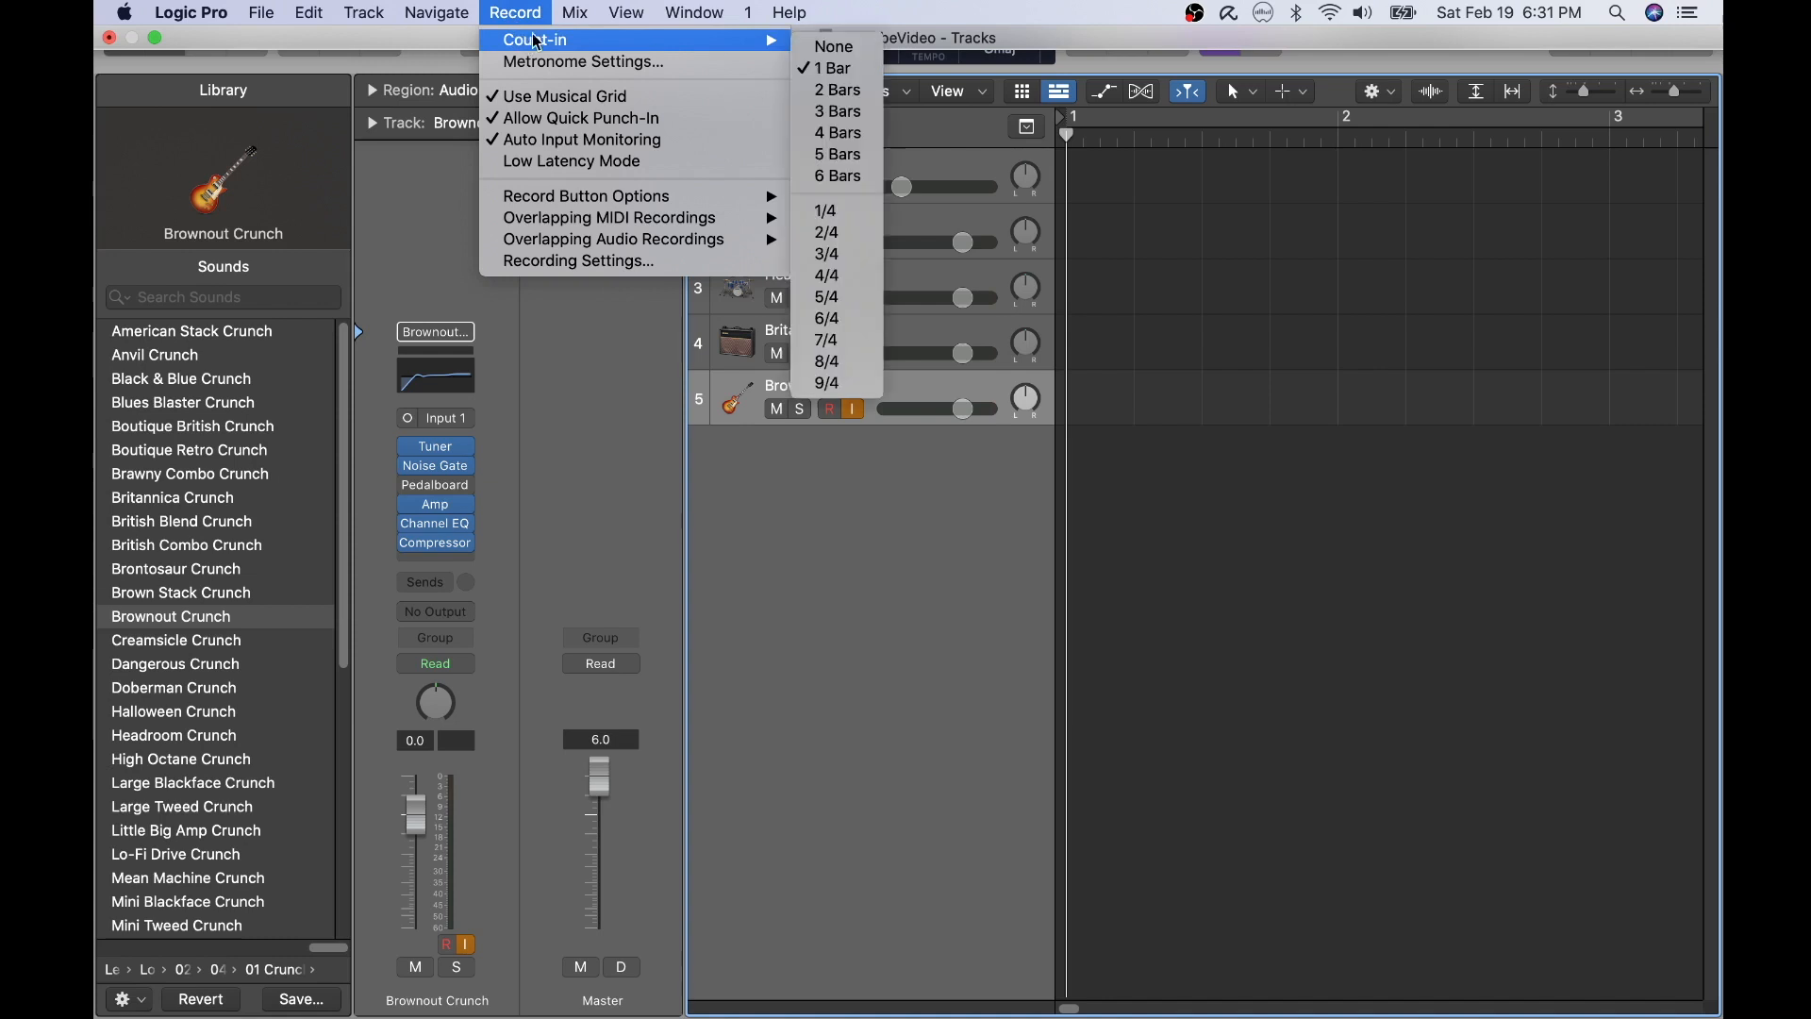
left_click(847, 134)
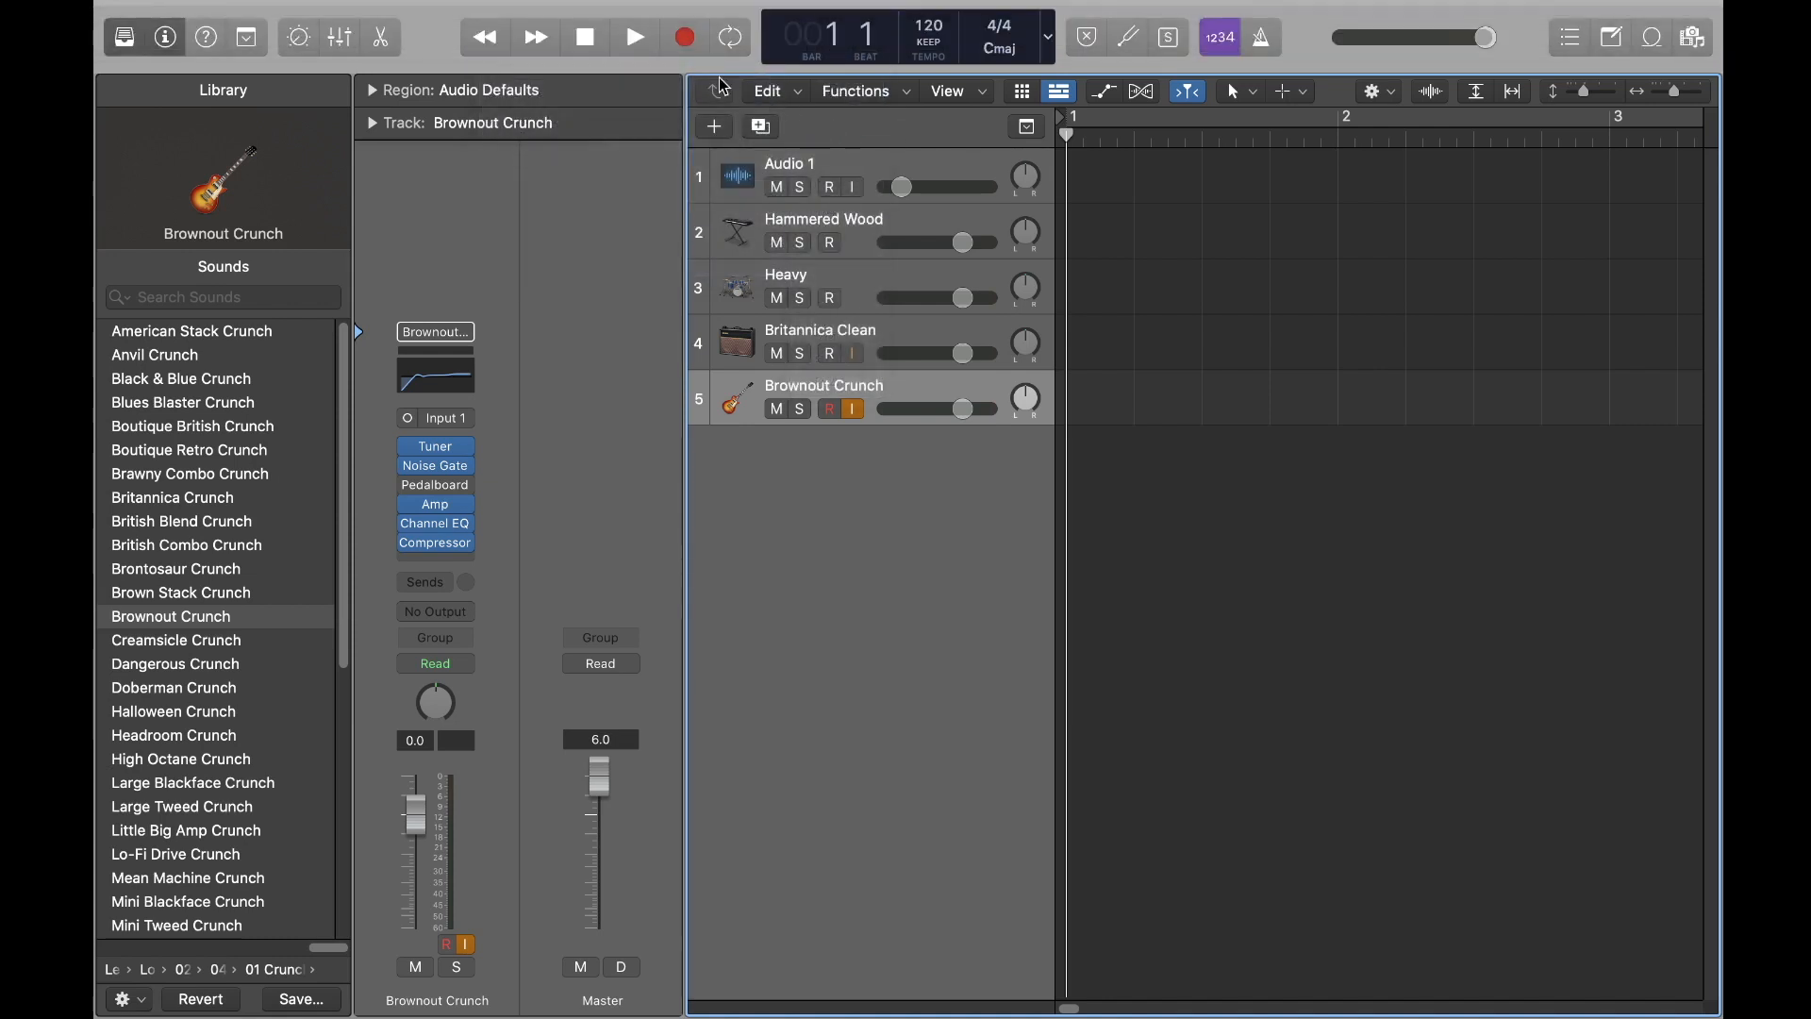
- Record a short take on the Brownout Crunch track and stop the recording
left_click(685, 37)
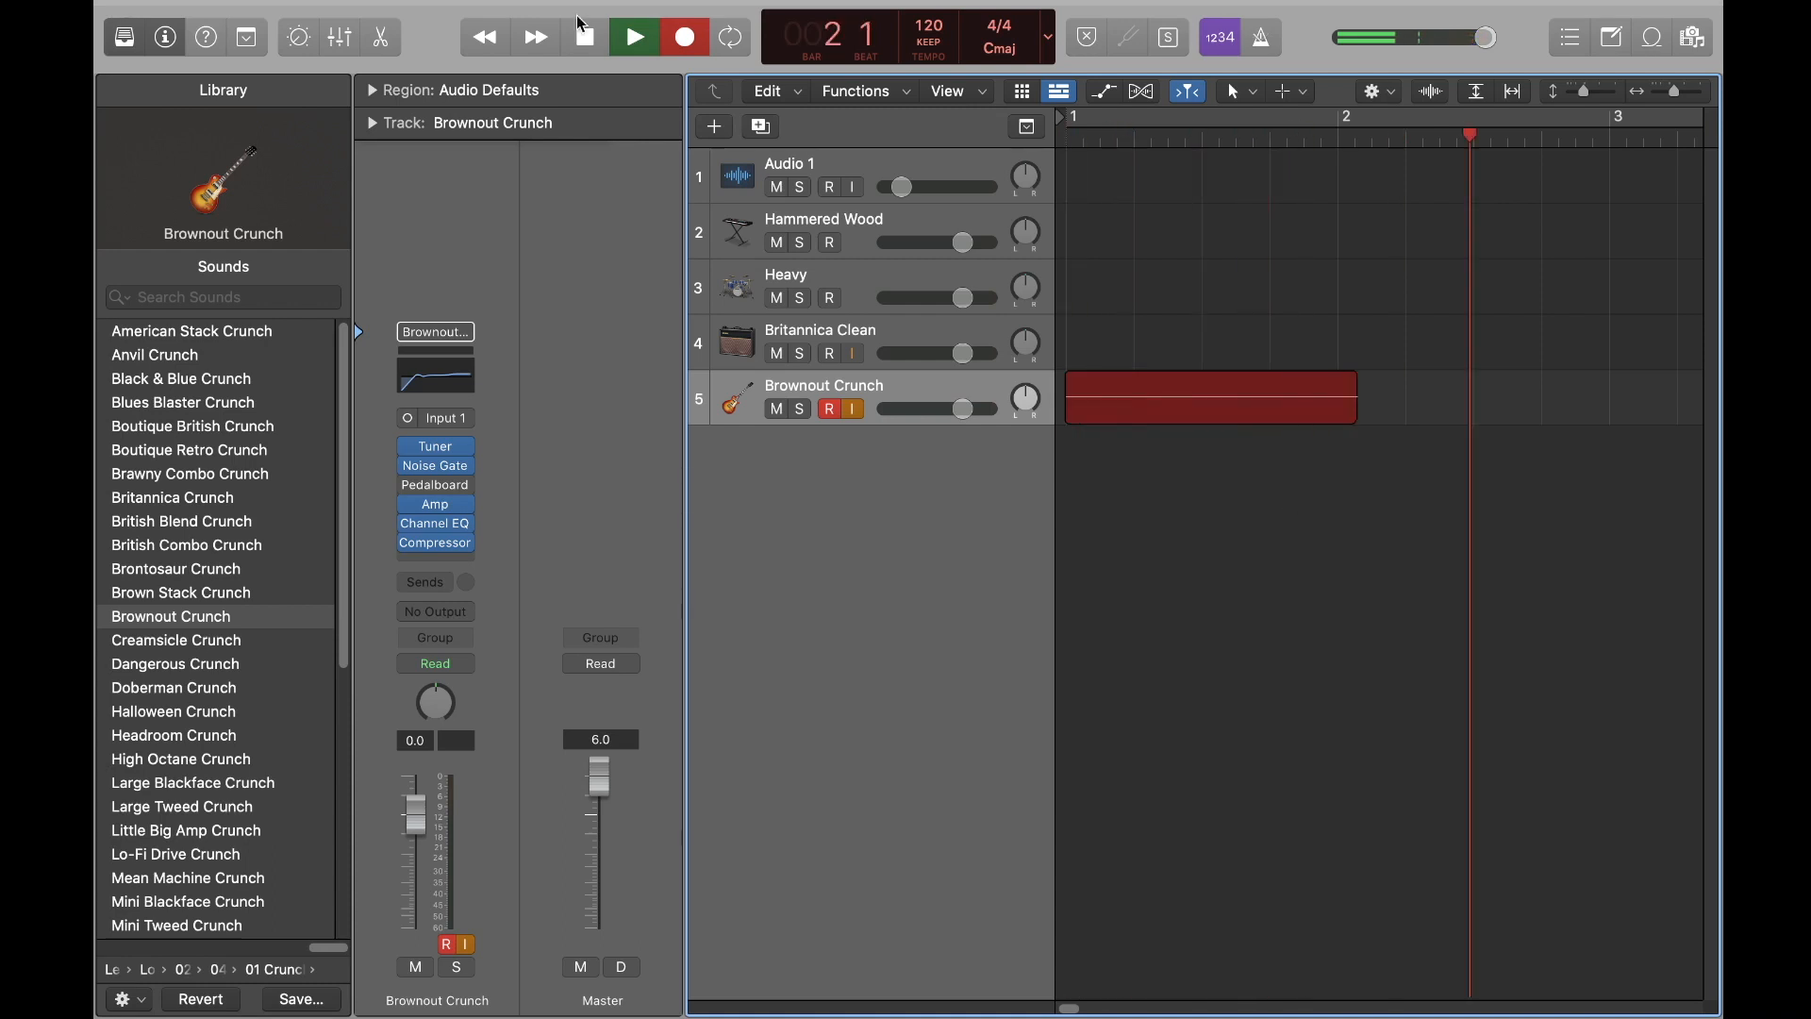
left_click(586, 41)
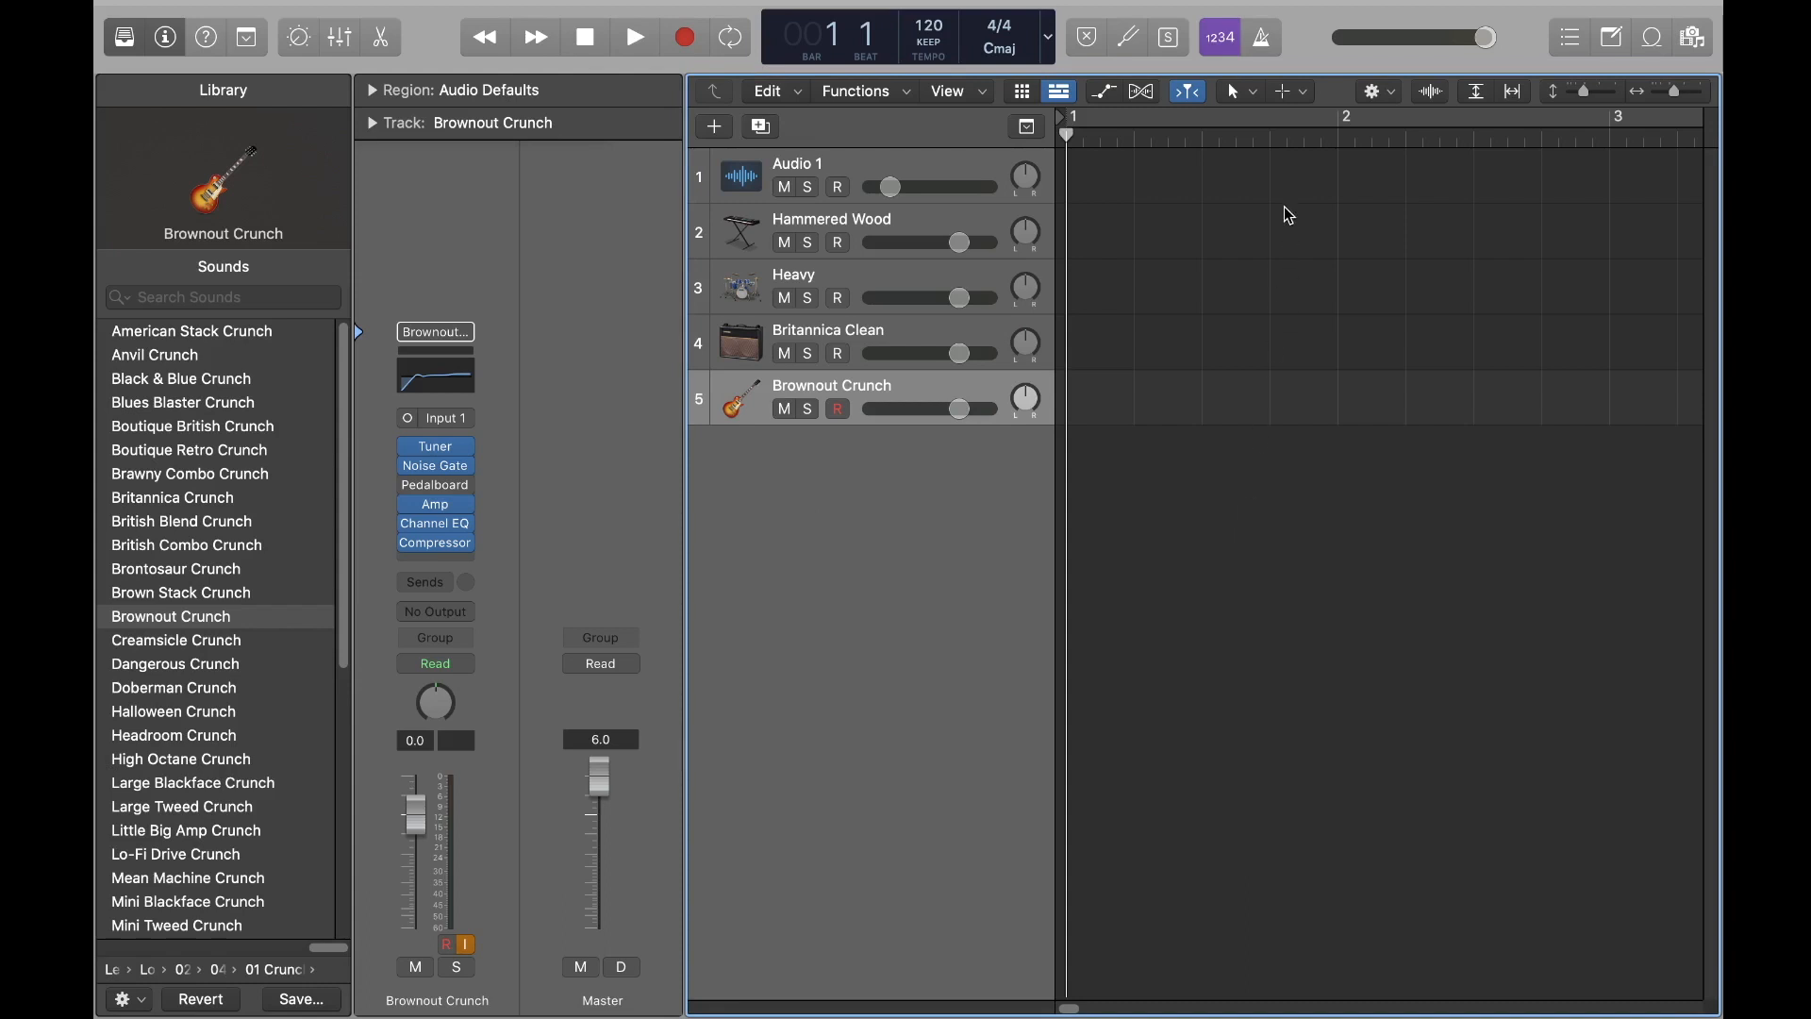
- Toggle the metronome on and off and examine its click mode options
left_click(1262, 41)
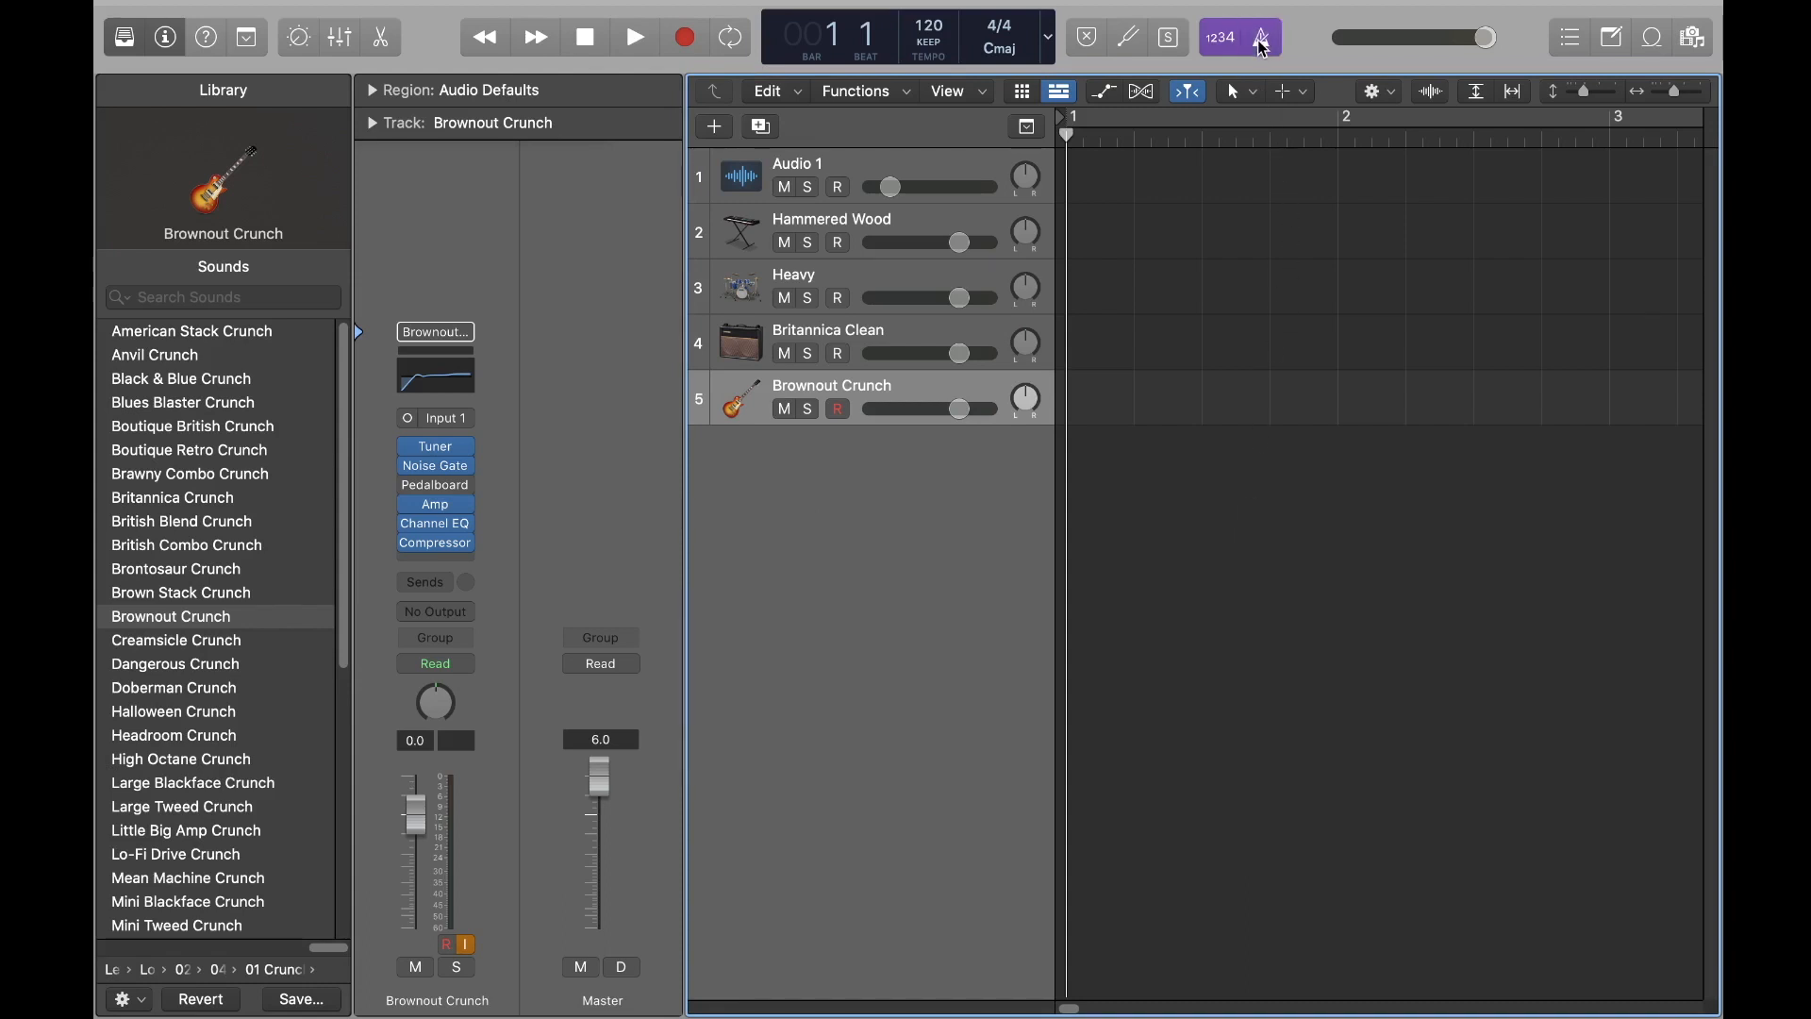
left_click(1263, 45)
left_click(1271, 53)
left_click(1263, 43)
right_click(1274, 51)
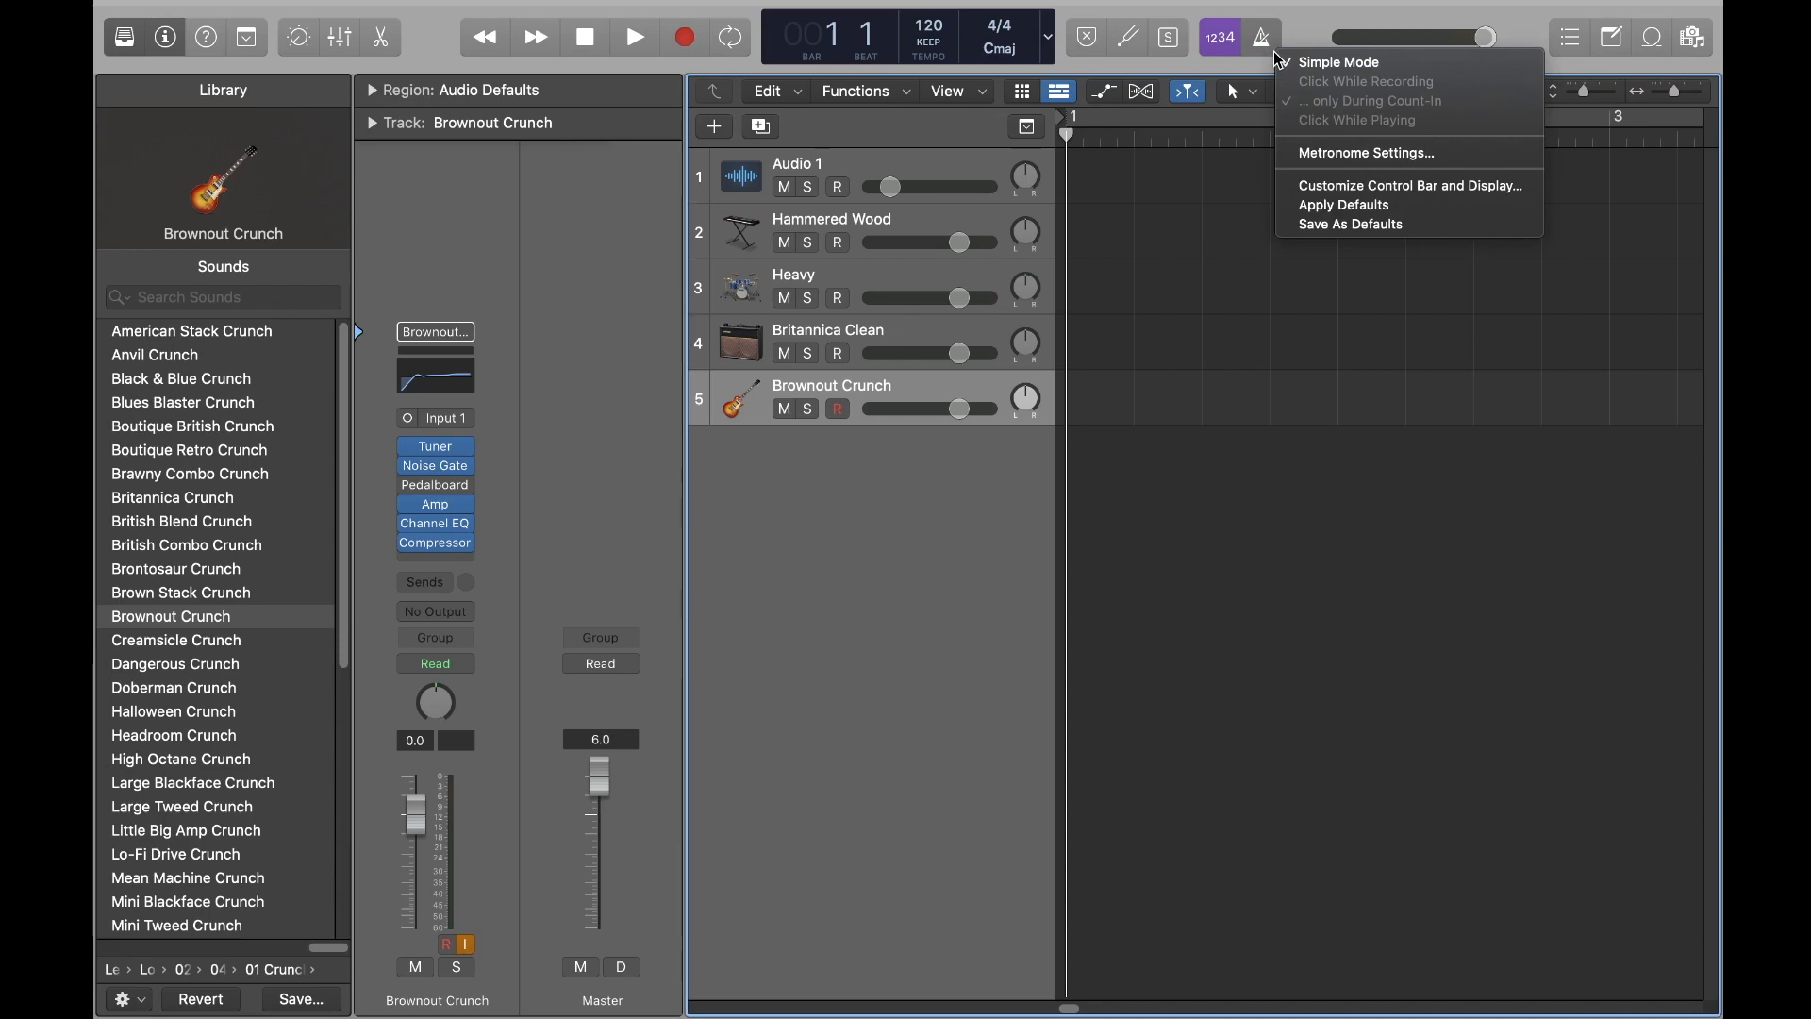
left_click(1274, 52)
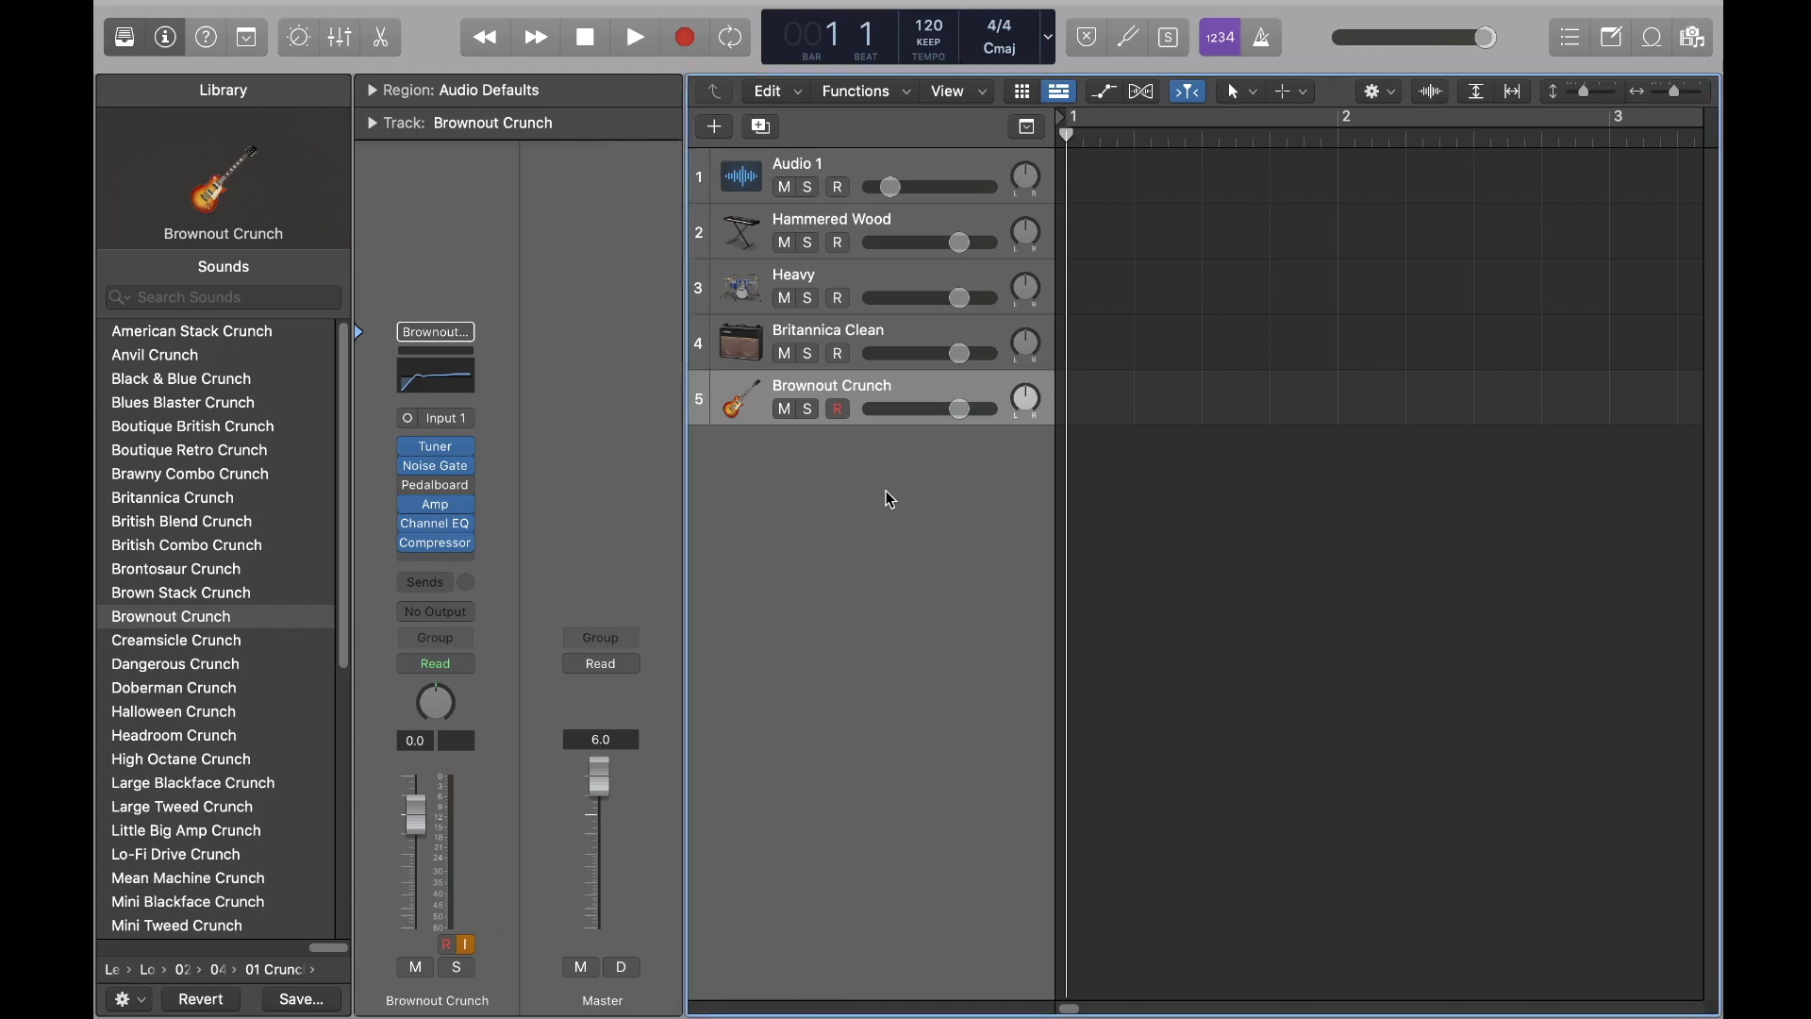
- Open the metronome settings
mouse_move(485, 8)
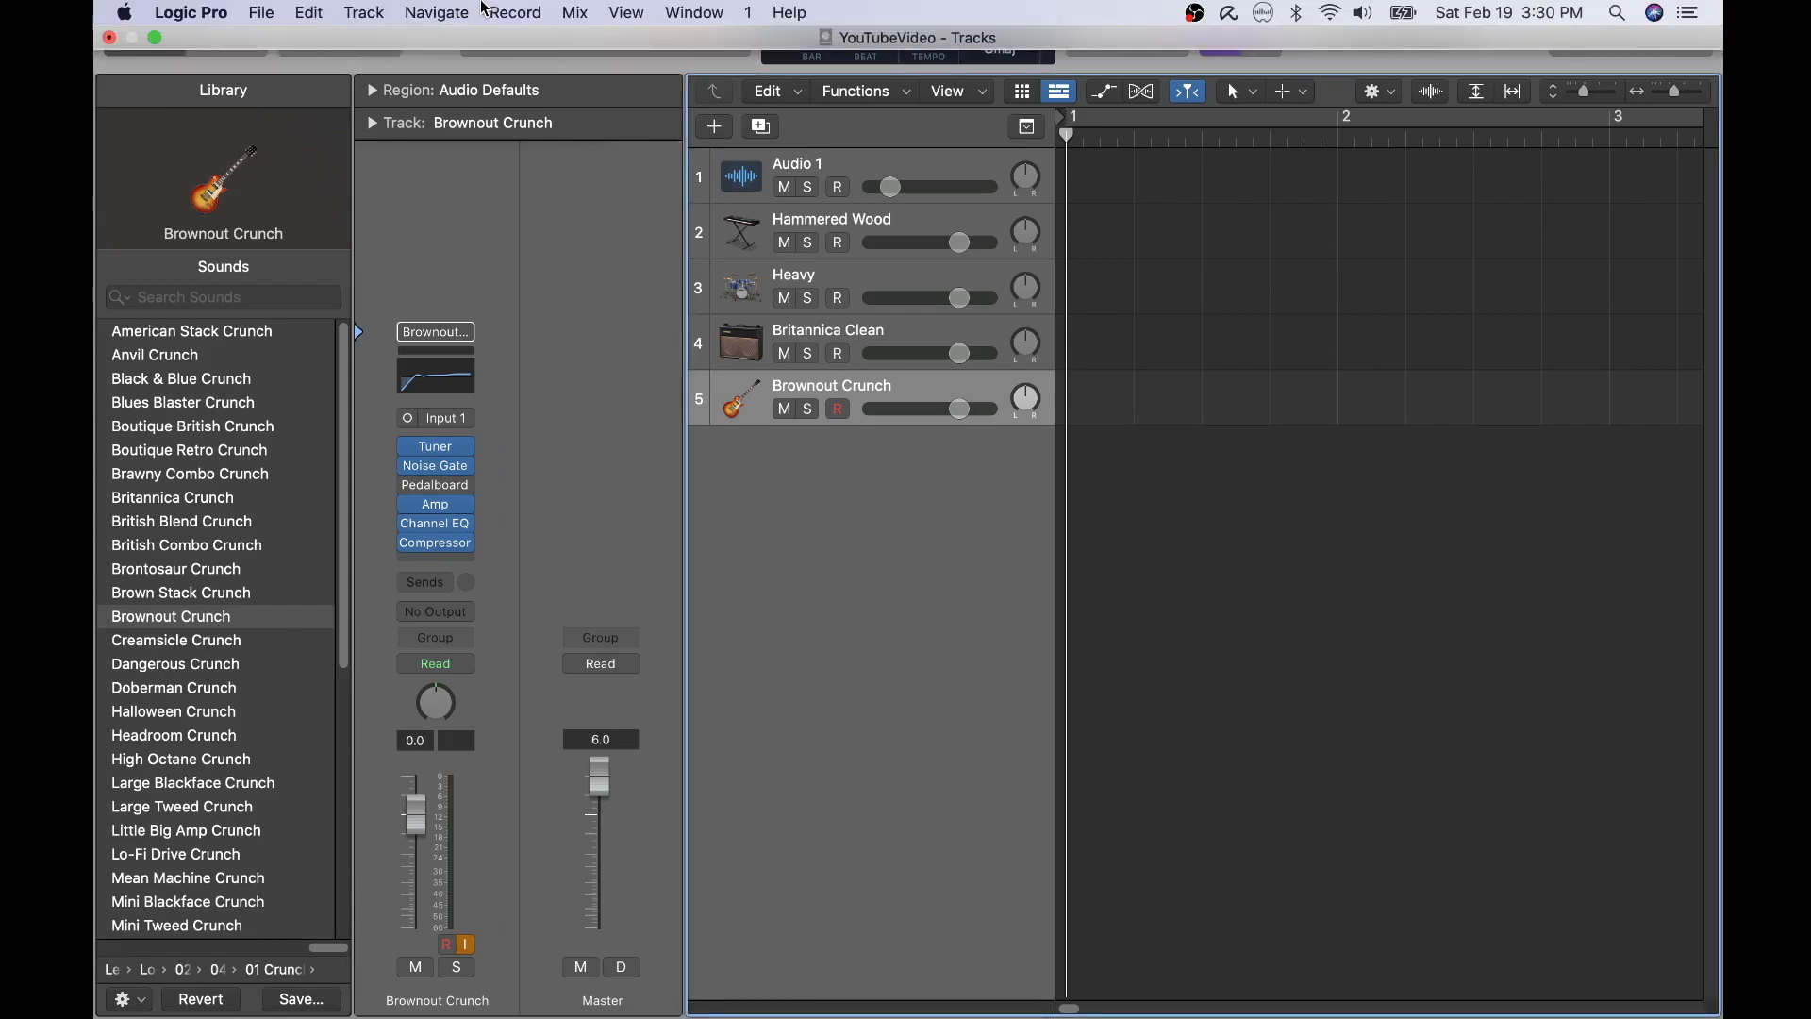
left_click(534, 10)
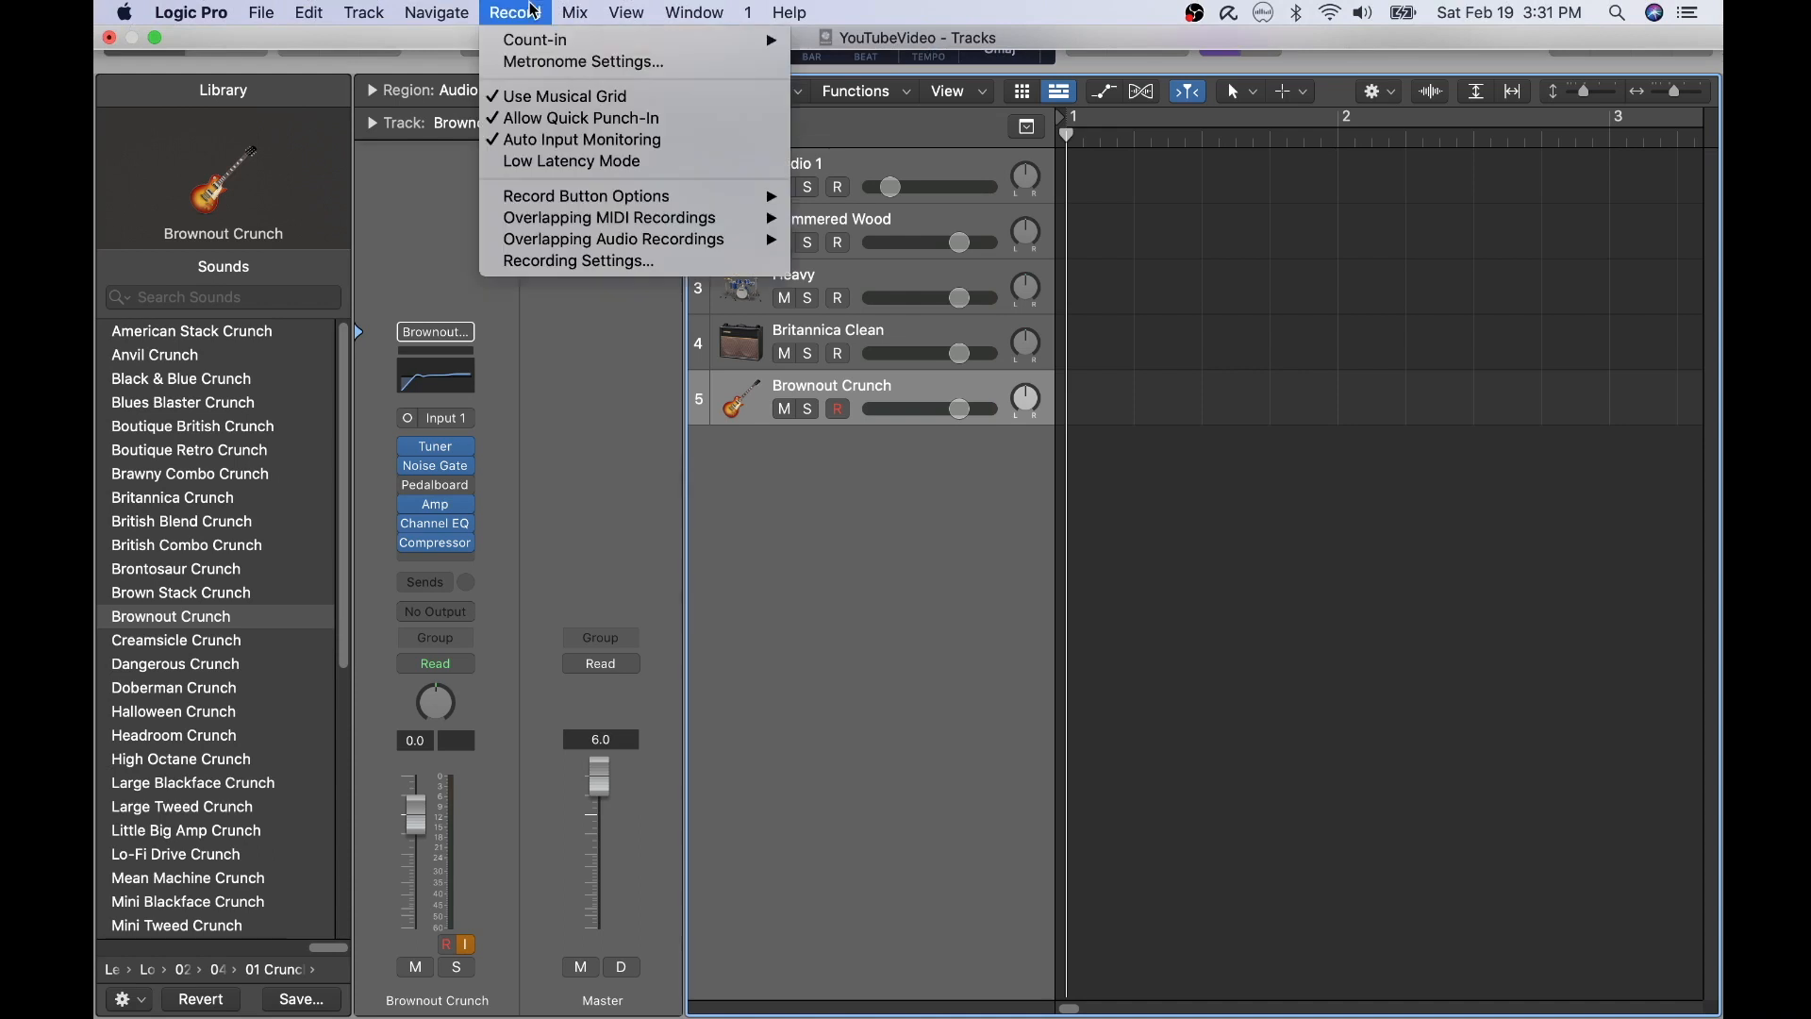
left_click(613, 62)
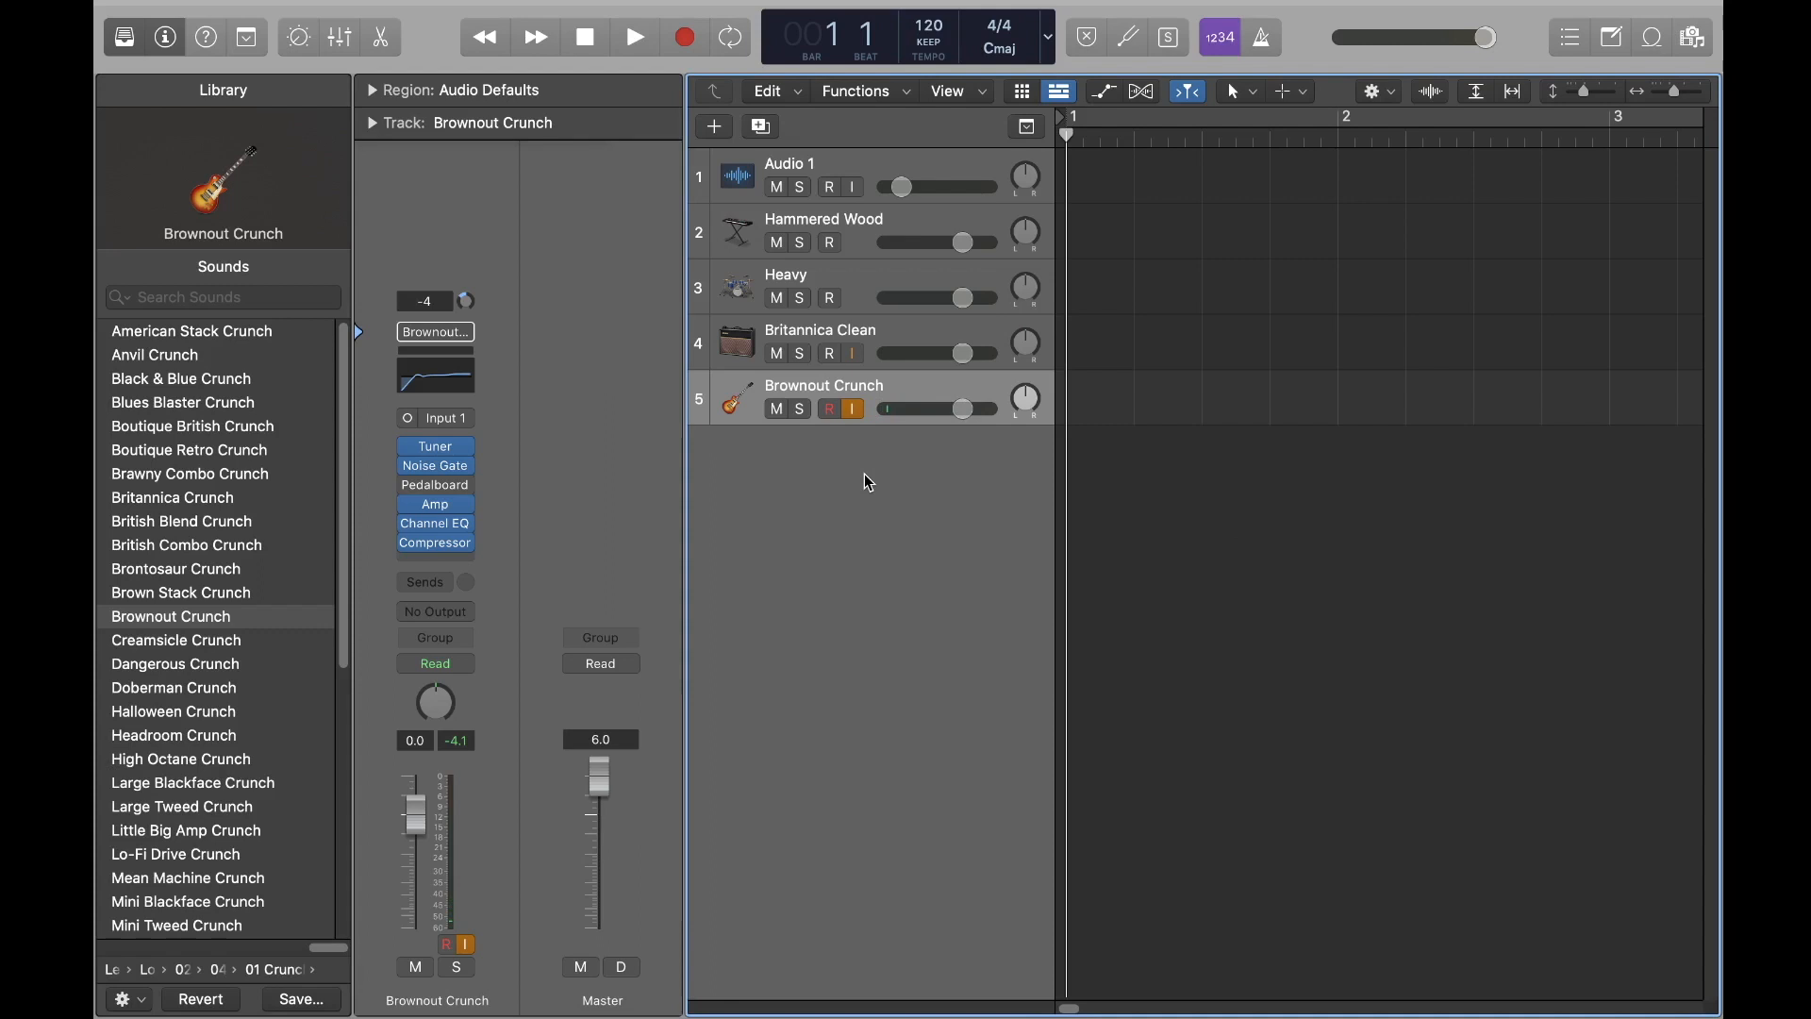
- Turn on the metronome and record a take of about four bars on the Brownout Crunch track
left_click(1264, 46)
left_click(686, 40)
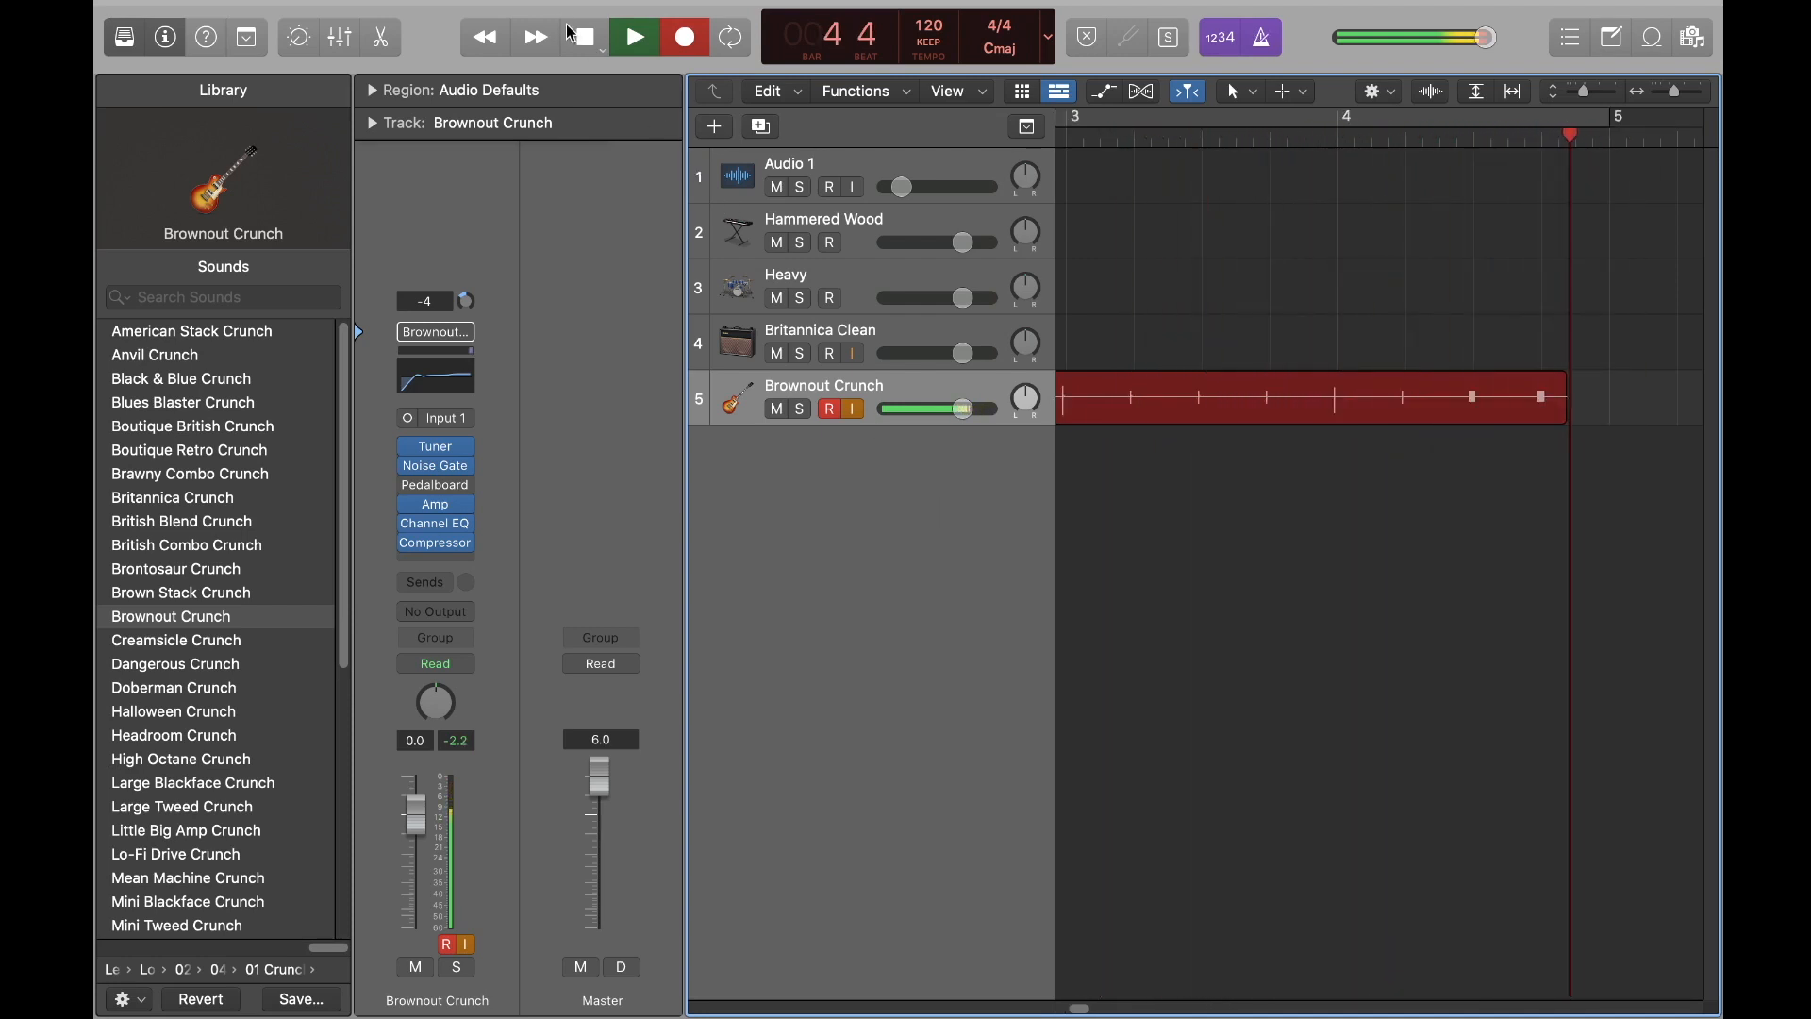
left_click(585, 40)
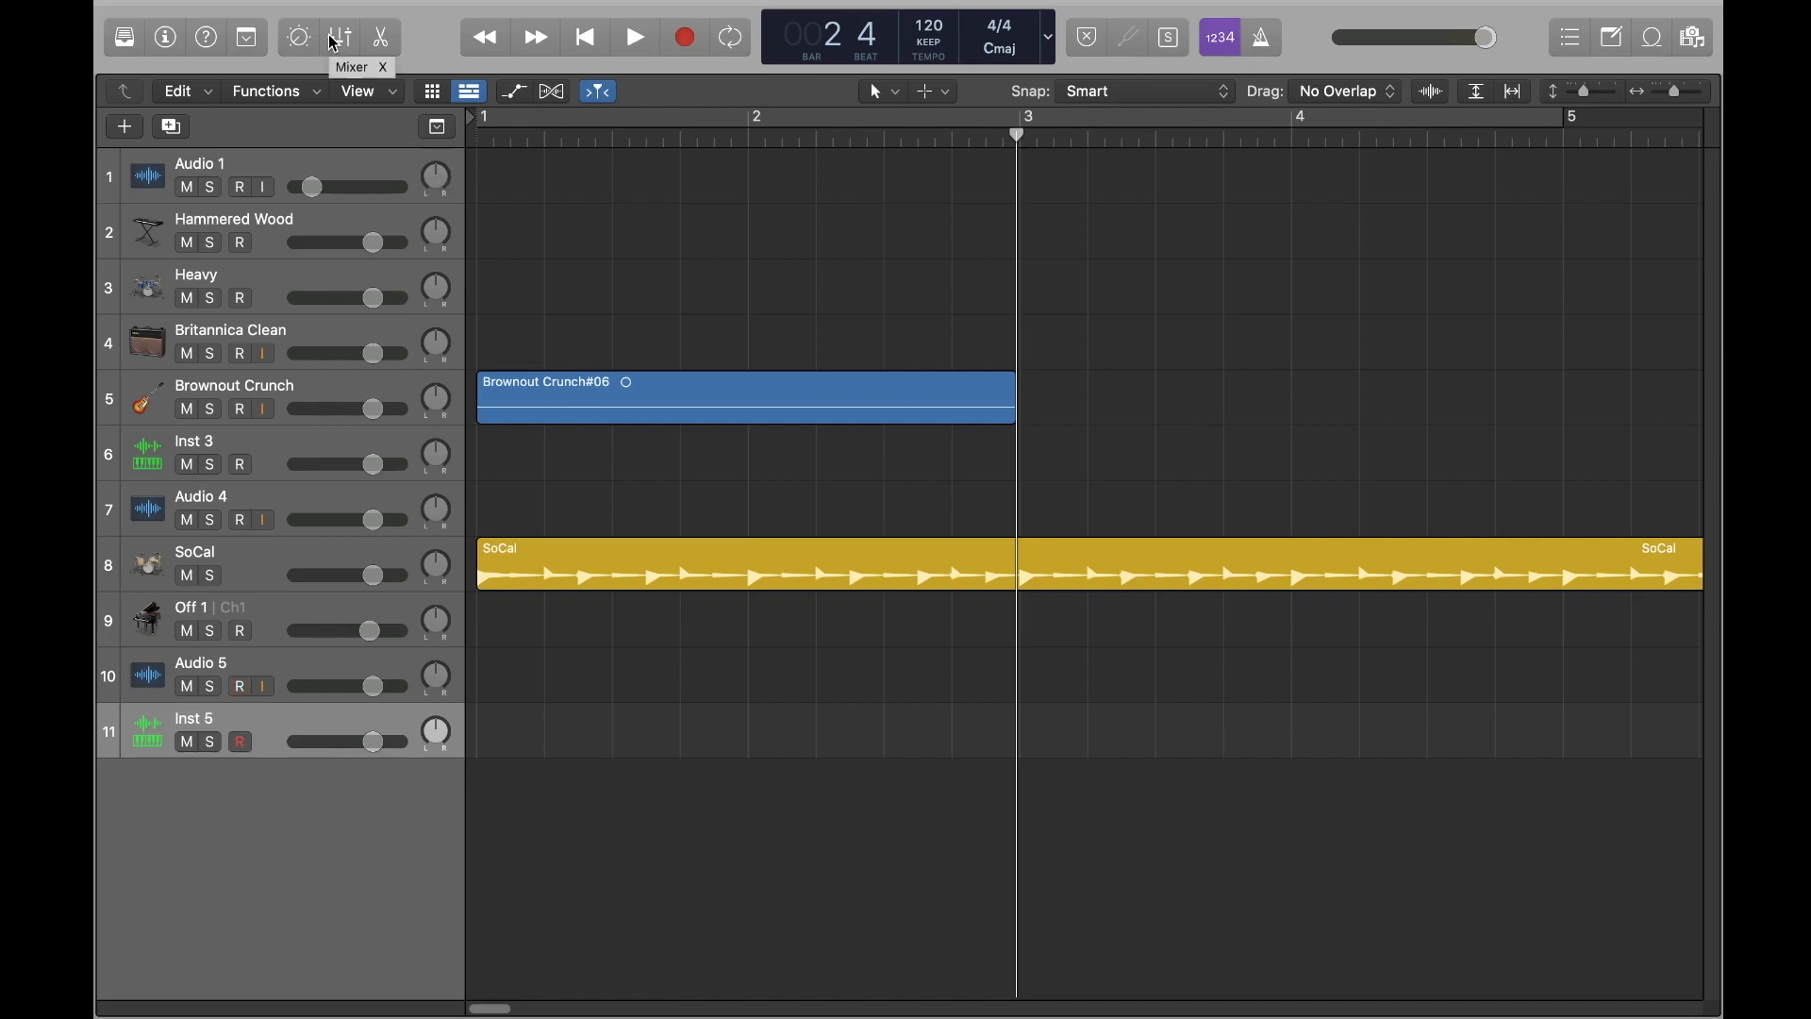
- Open the Mixer for the project's tracks
left_click(335, 42)
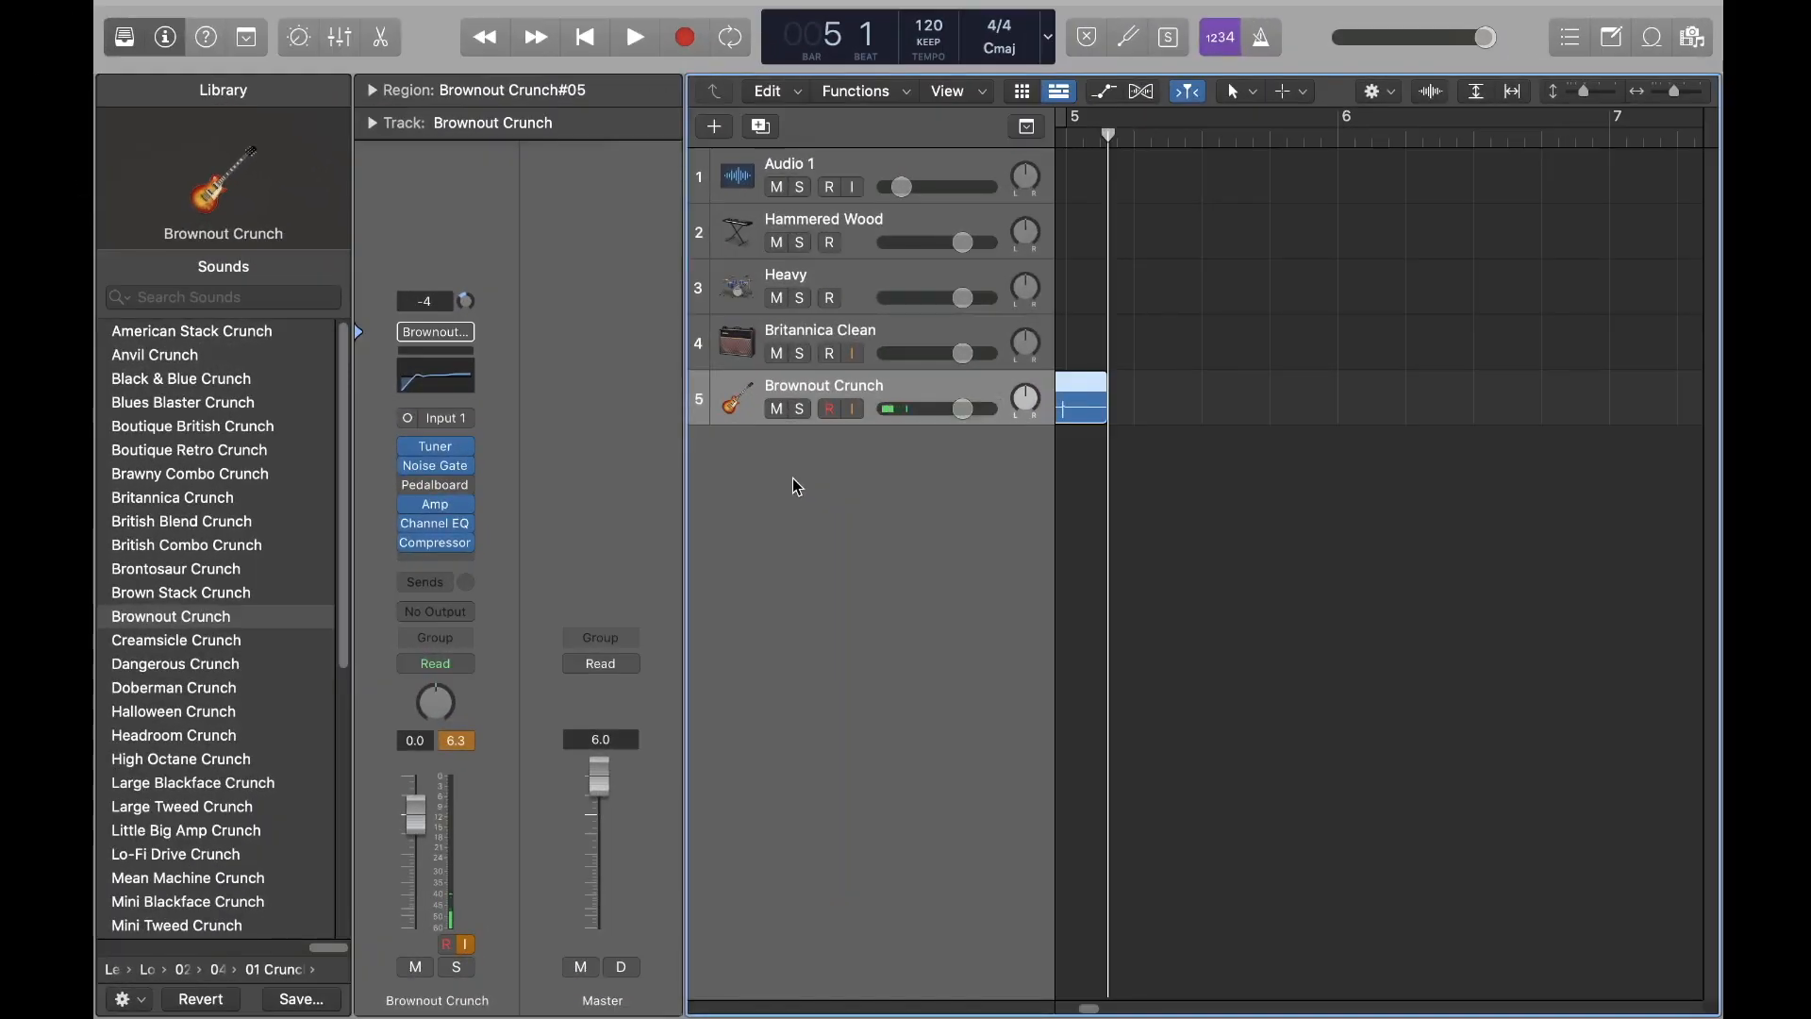
- Set both the input and output devices to Scarlett 2i4 USB in the audio preferences and apply the change
left_click(226, 7)
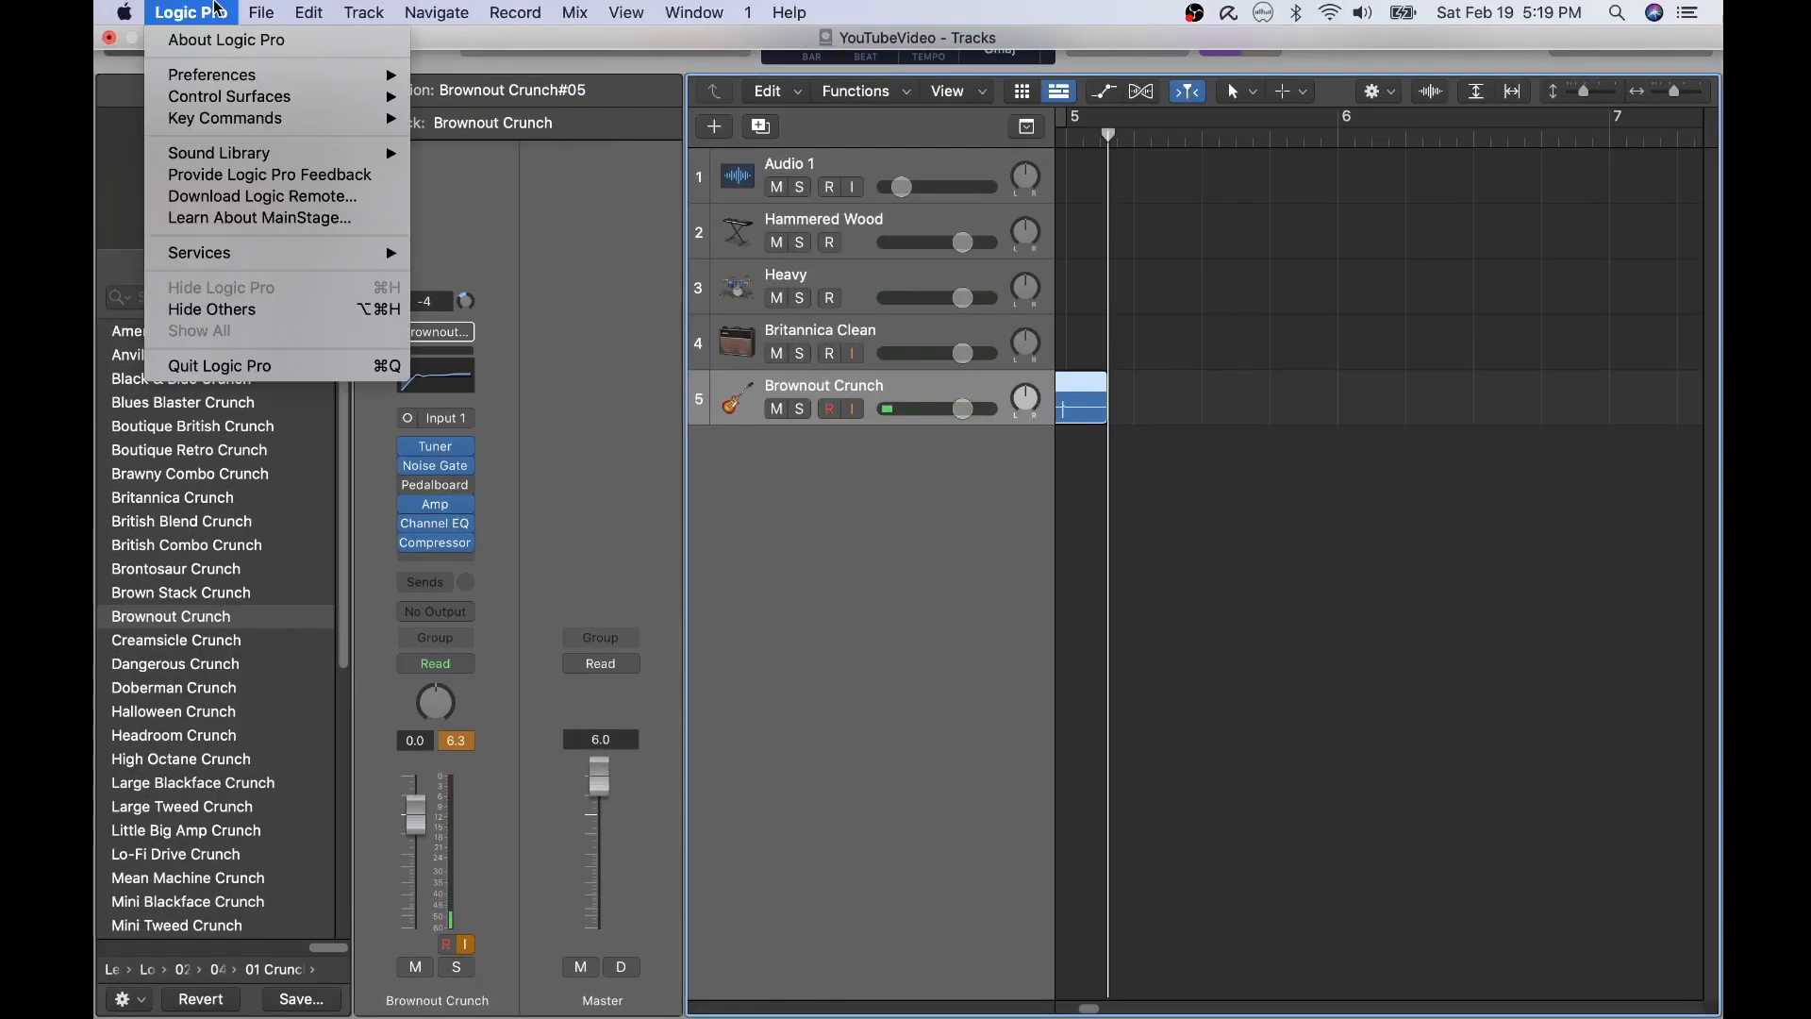
mouse_move(217, 77)
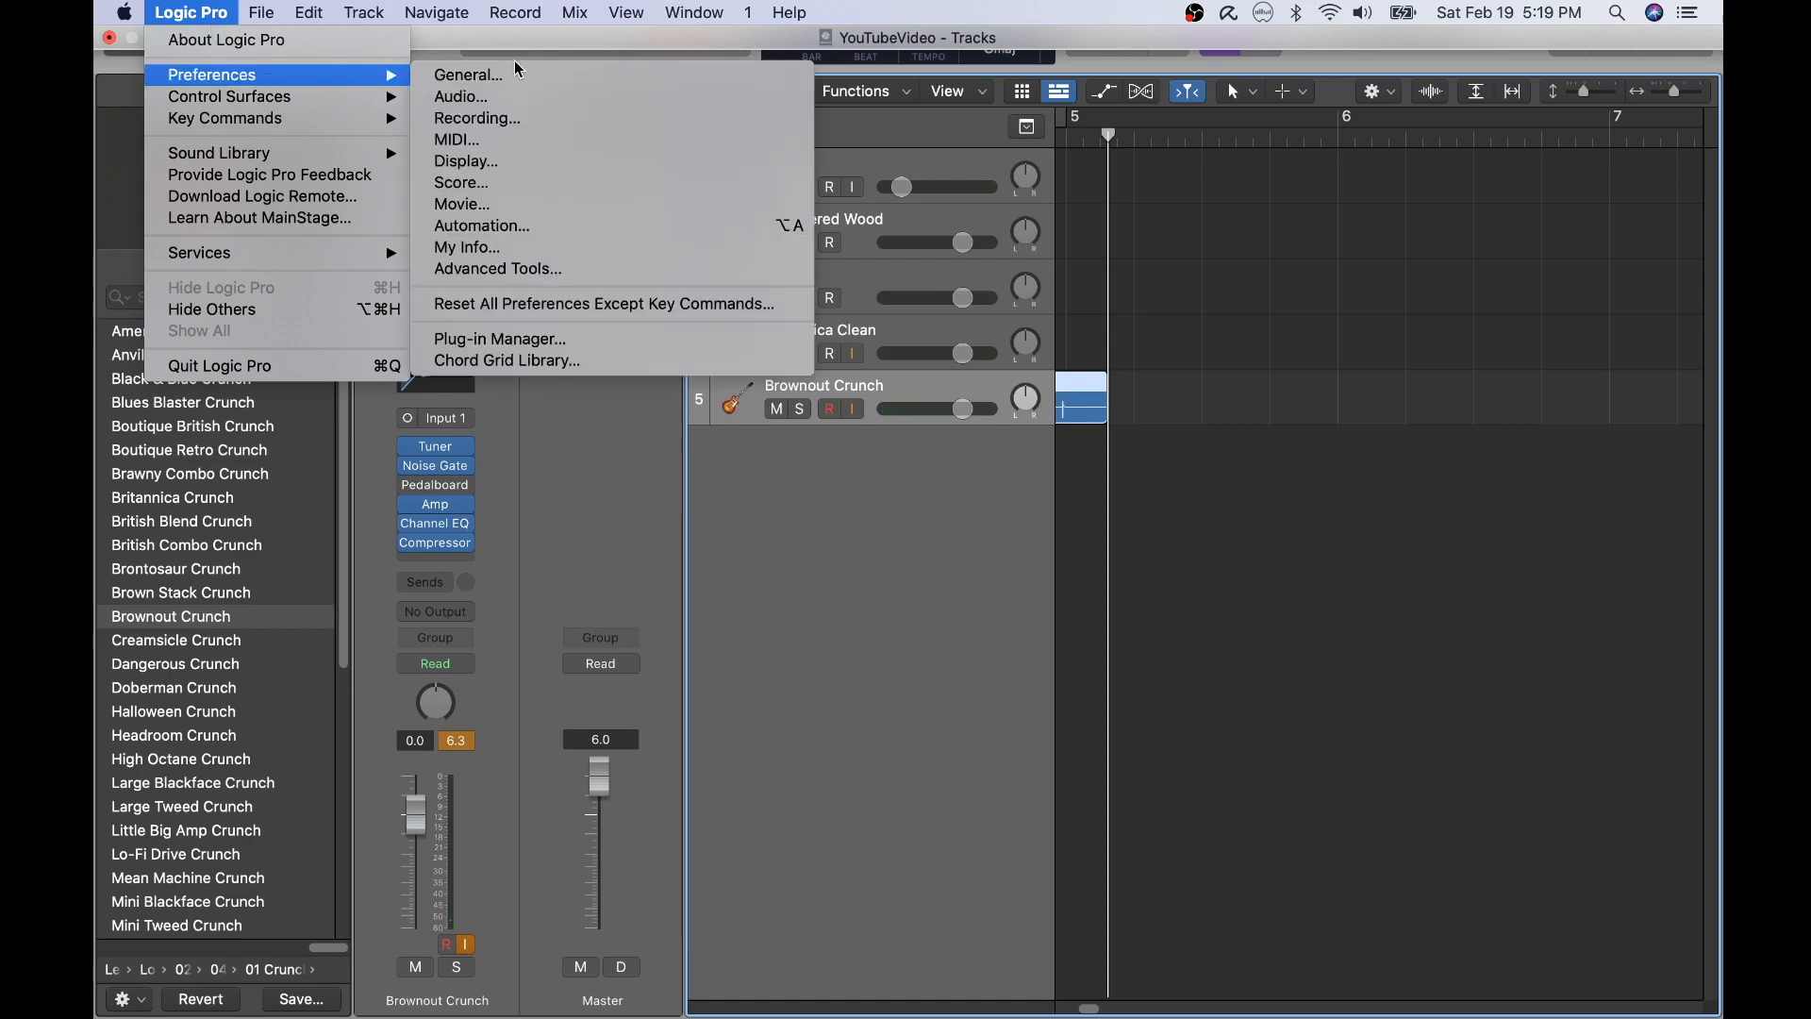
left_click(506, 100)
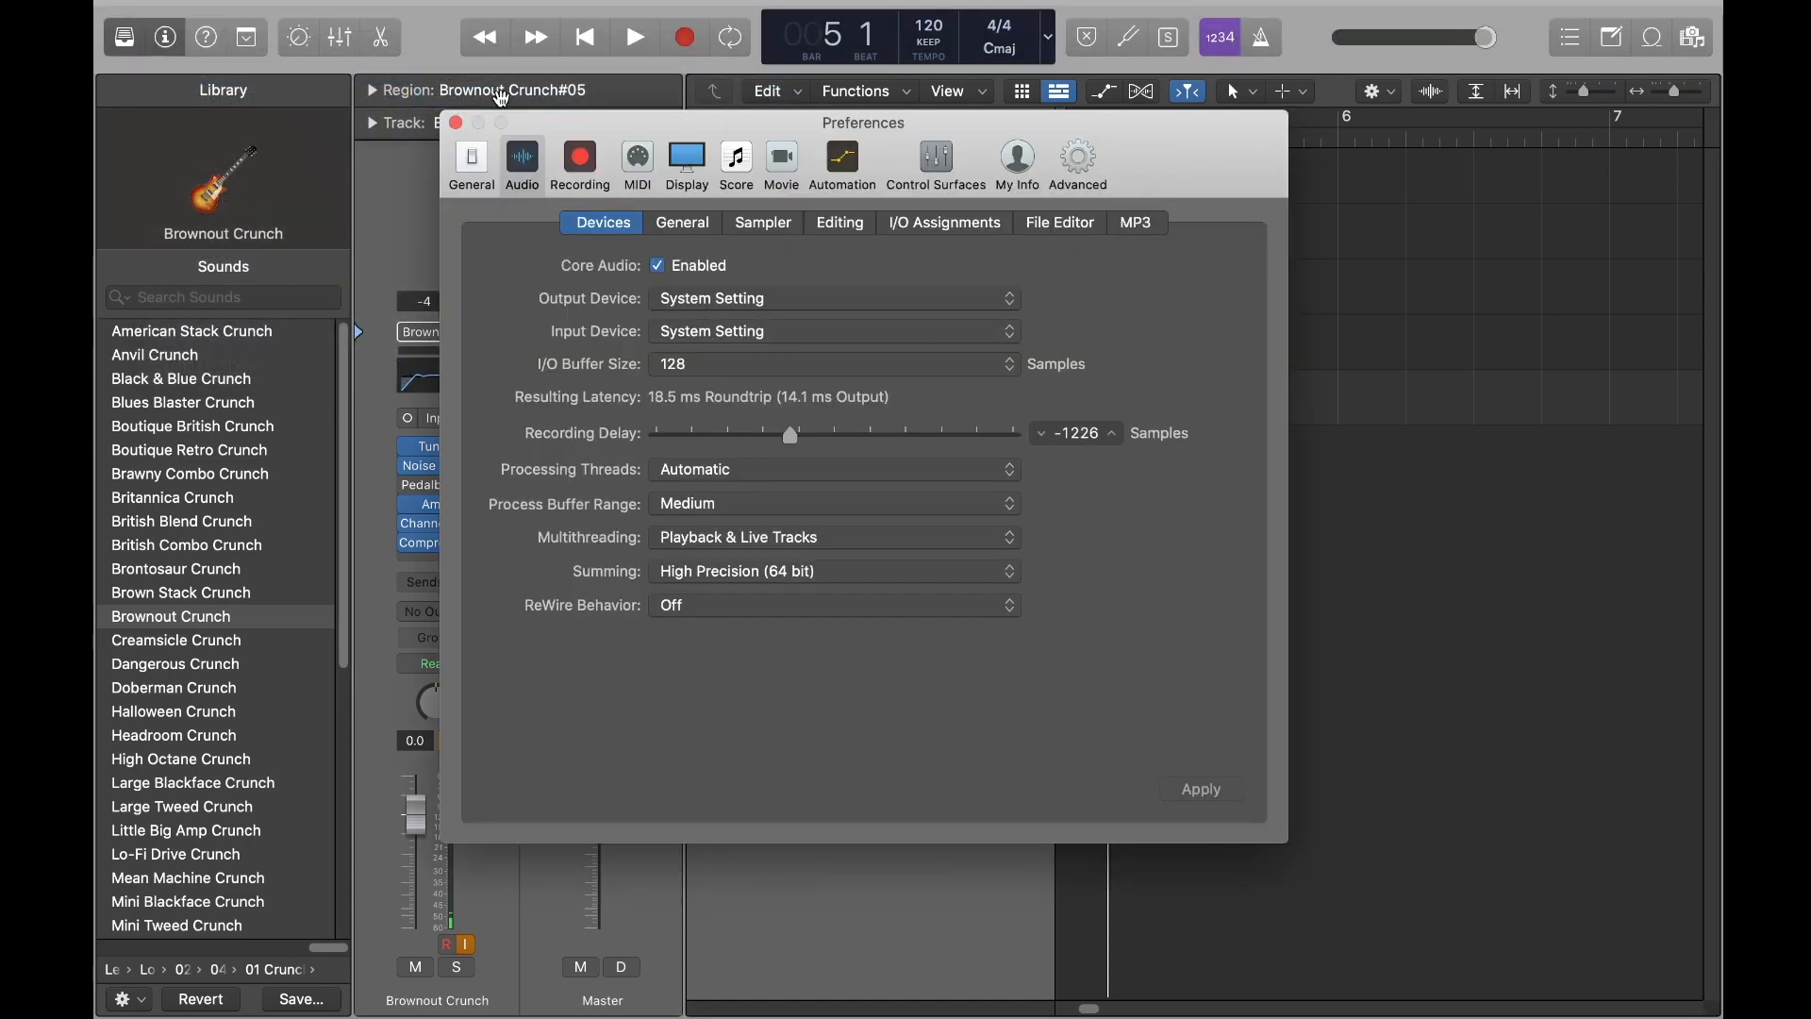
left_click(994, 338)
left_click(1004, 353)
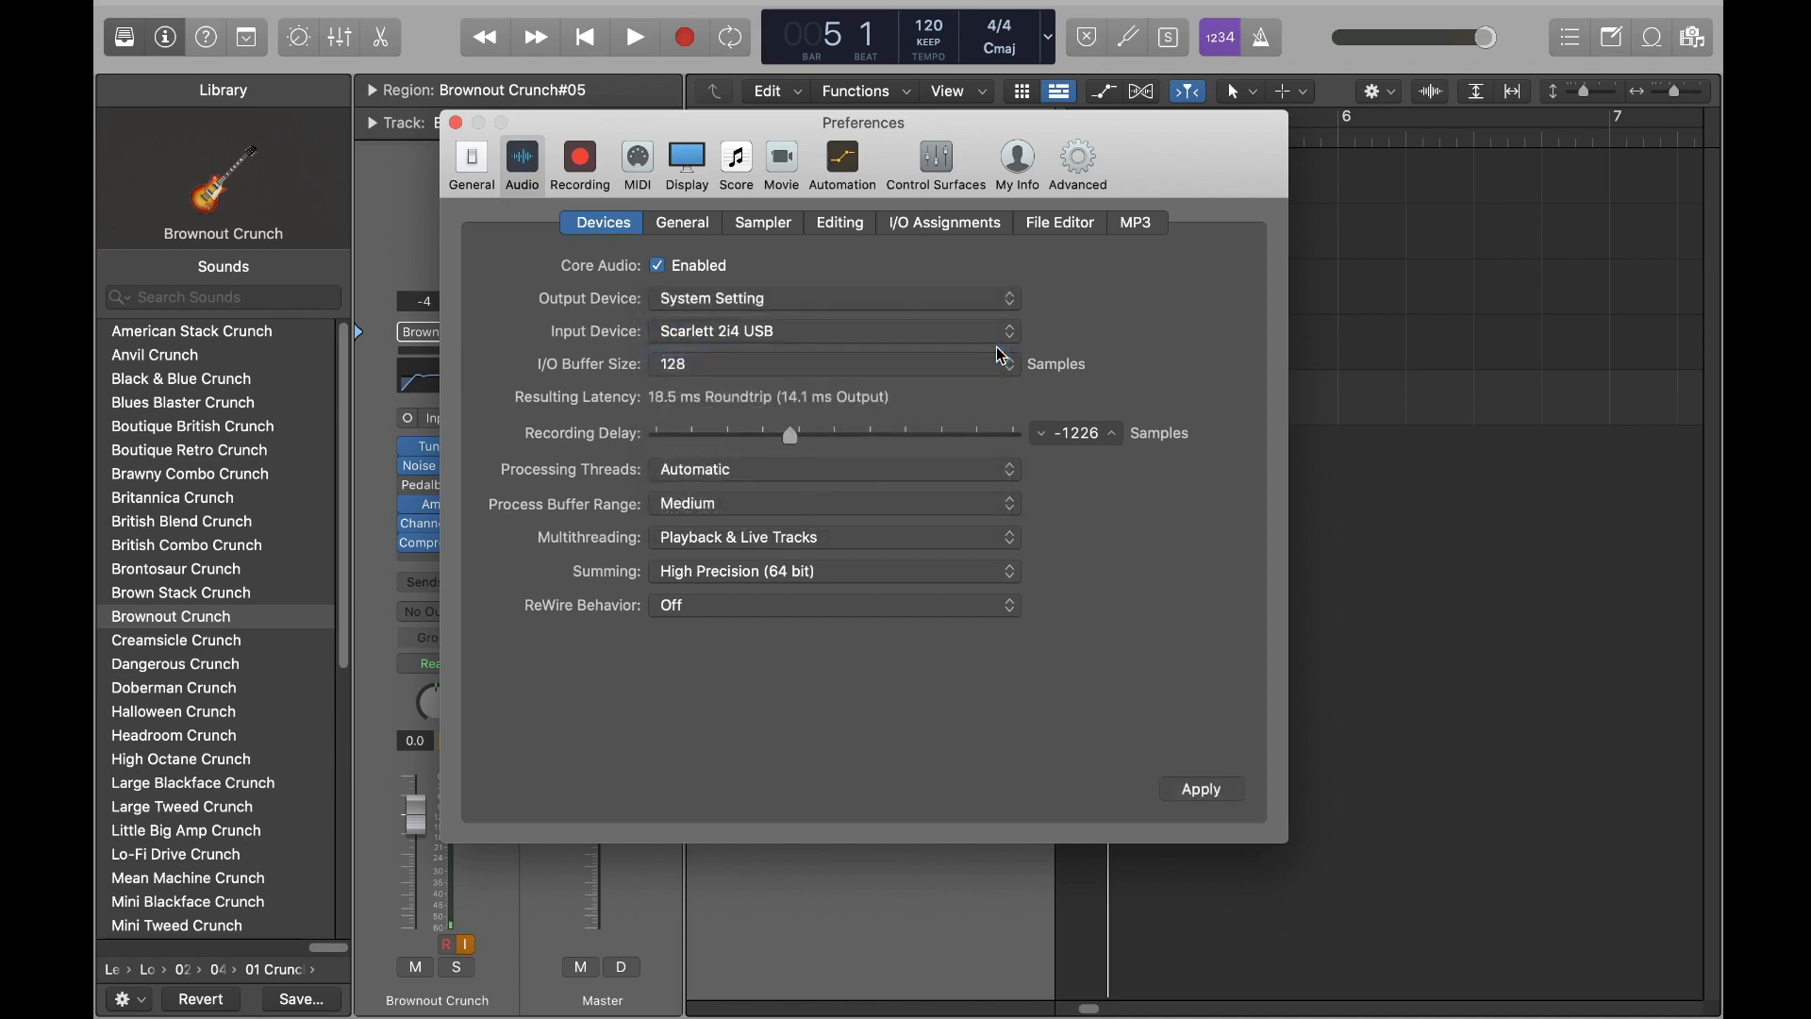
left_click(1010, 301)
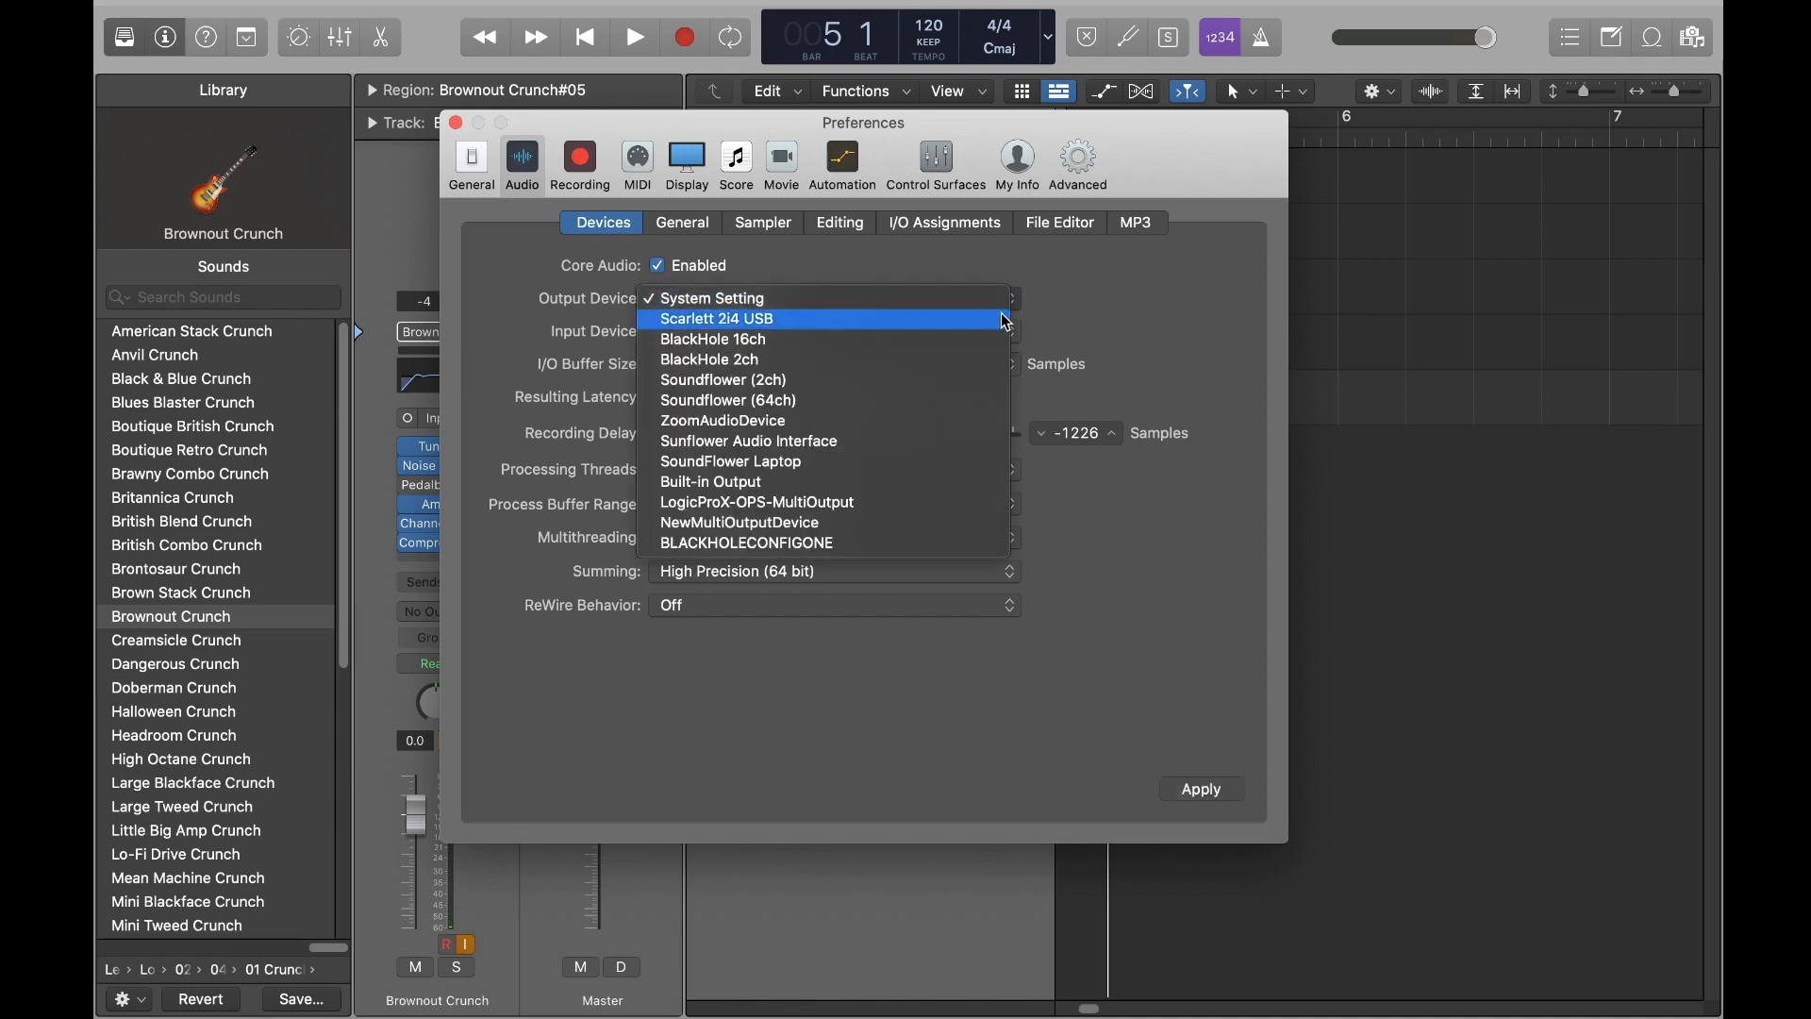
left_click(1007, 322)
left_click(1206, 800)
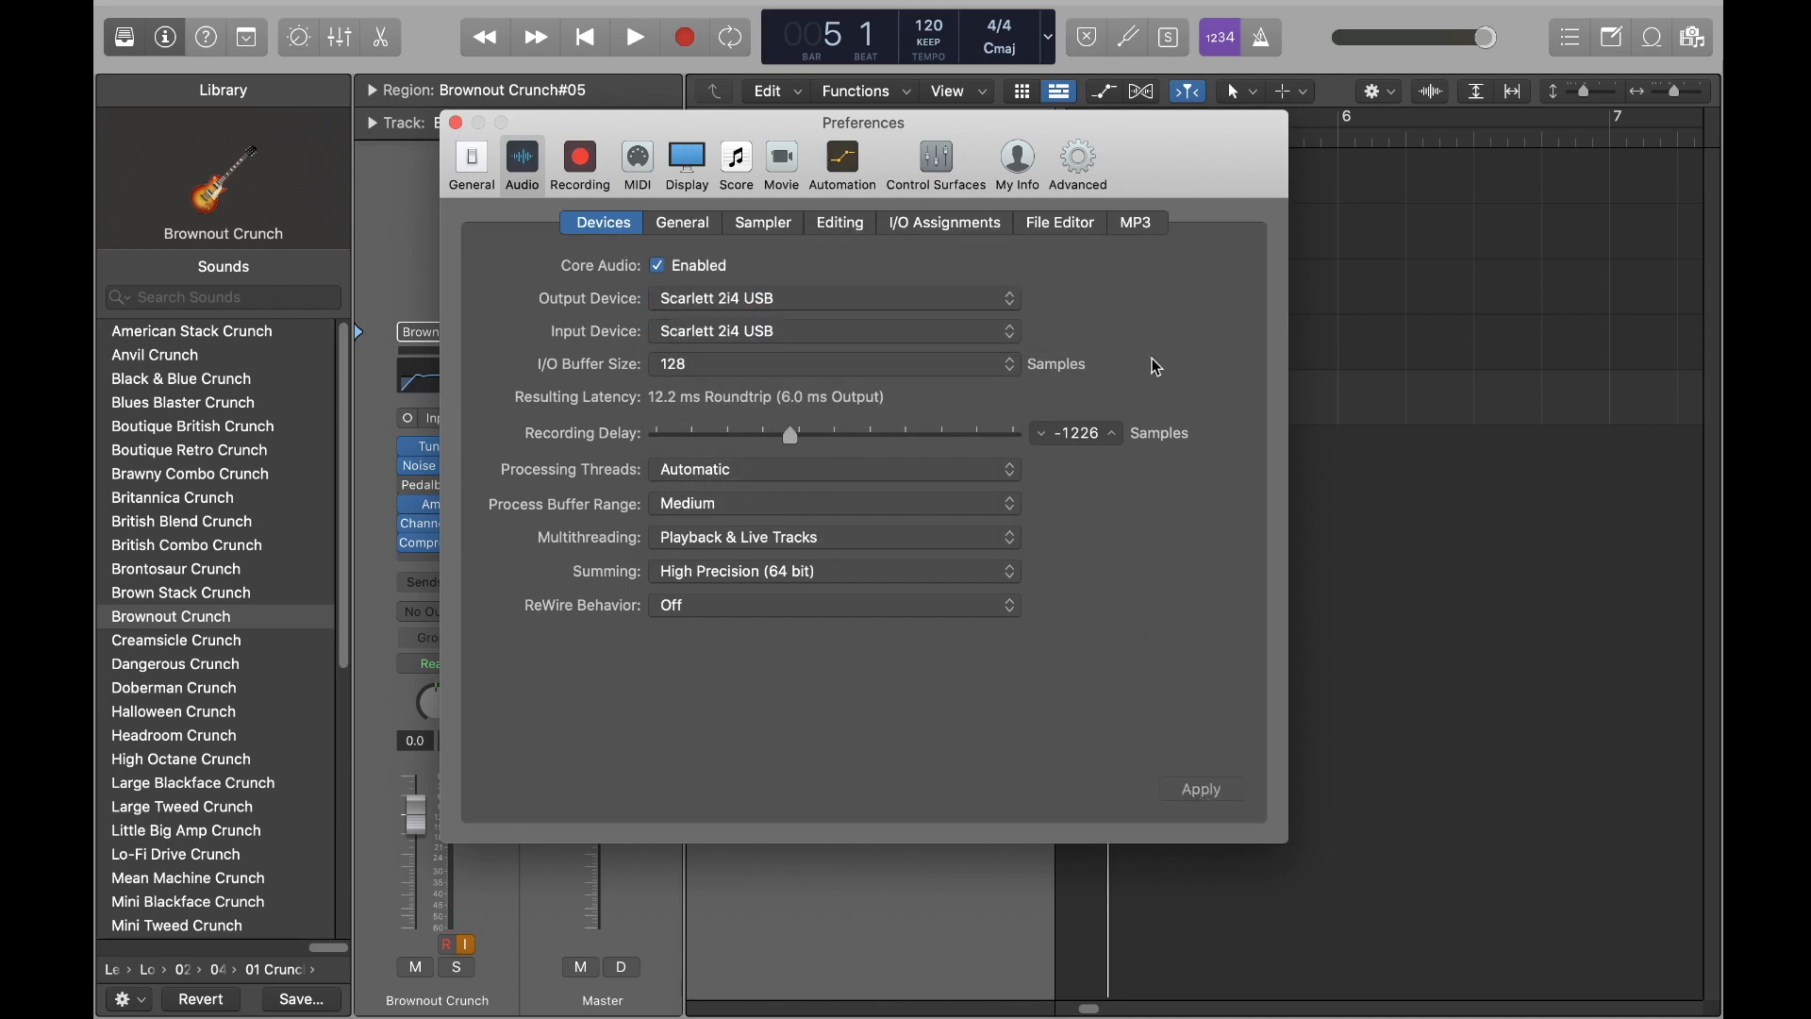
left_click(457, 124)
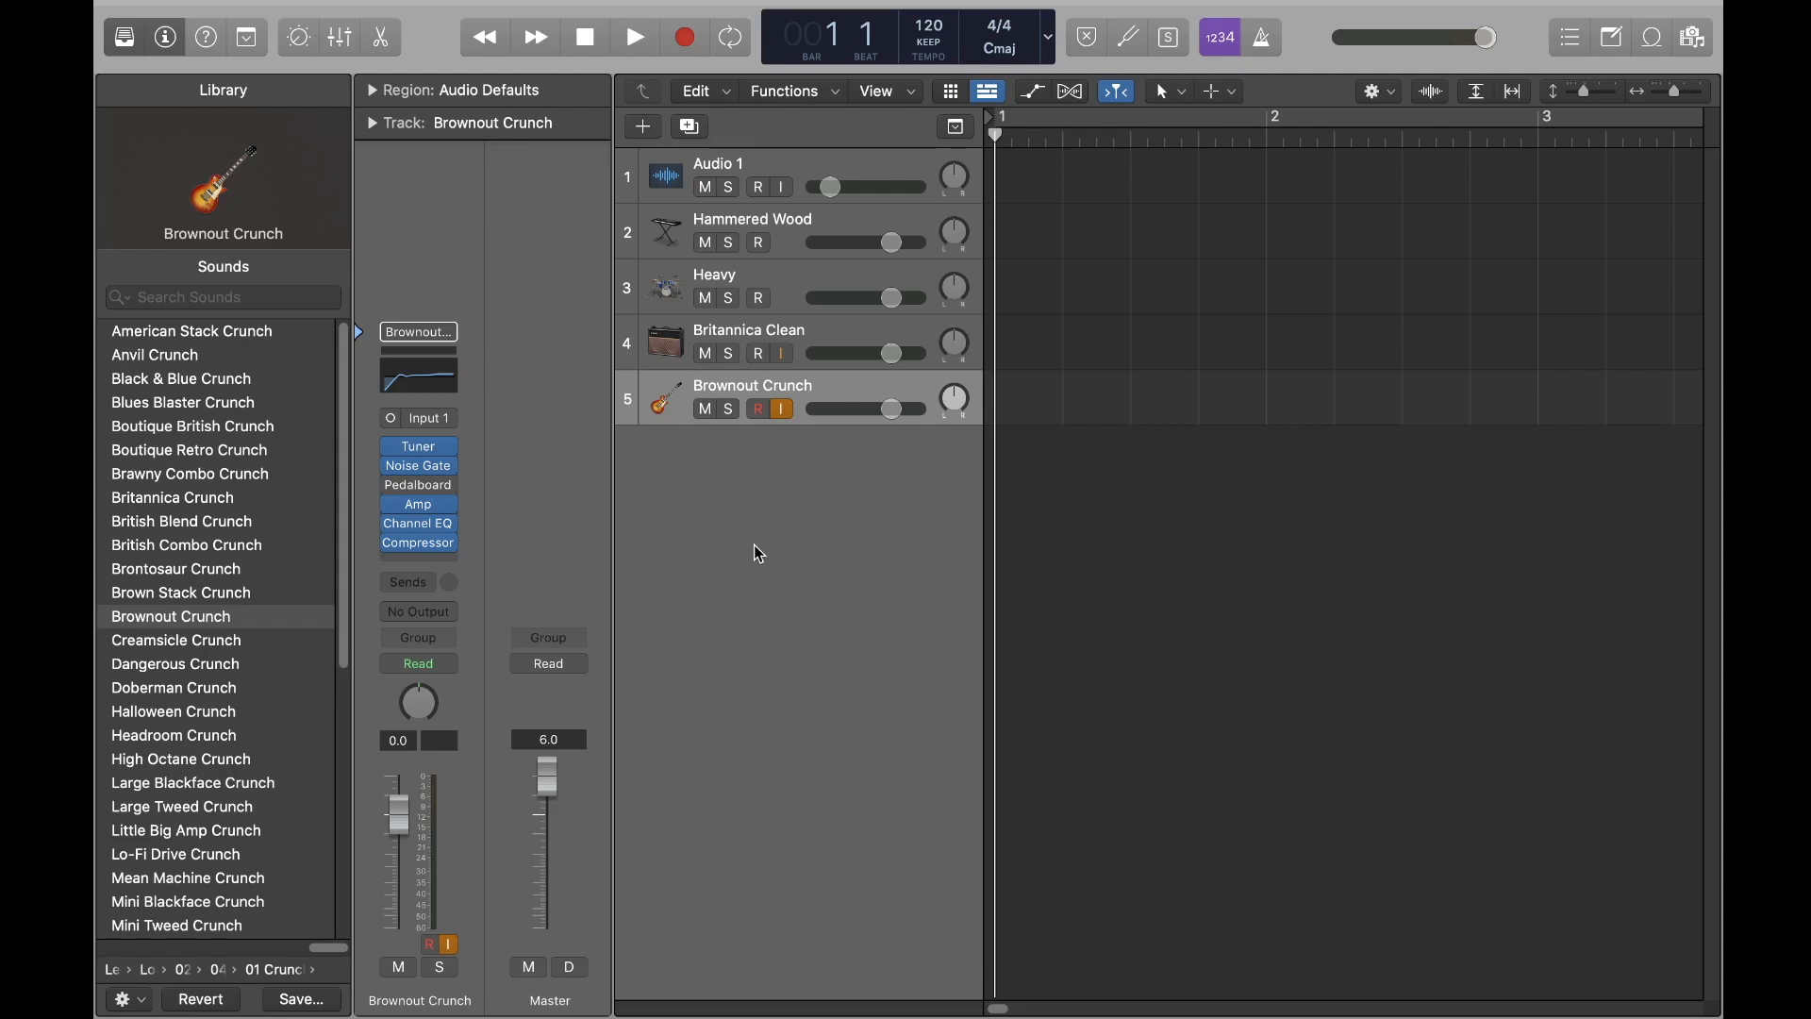
- Hide and reshow the inspector, and choose Input 1 as the Brownout Crunch track's input
left_click(764, 554)
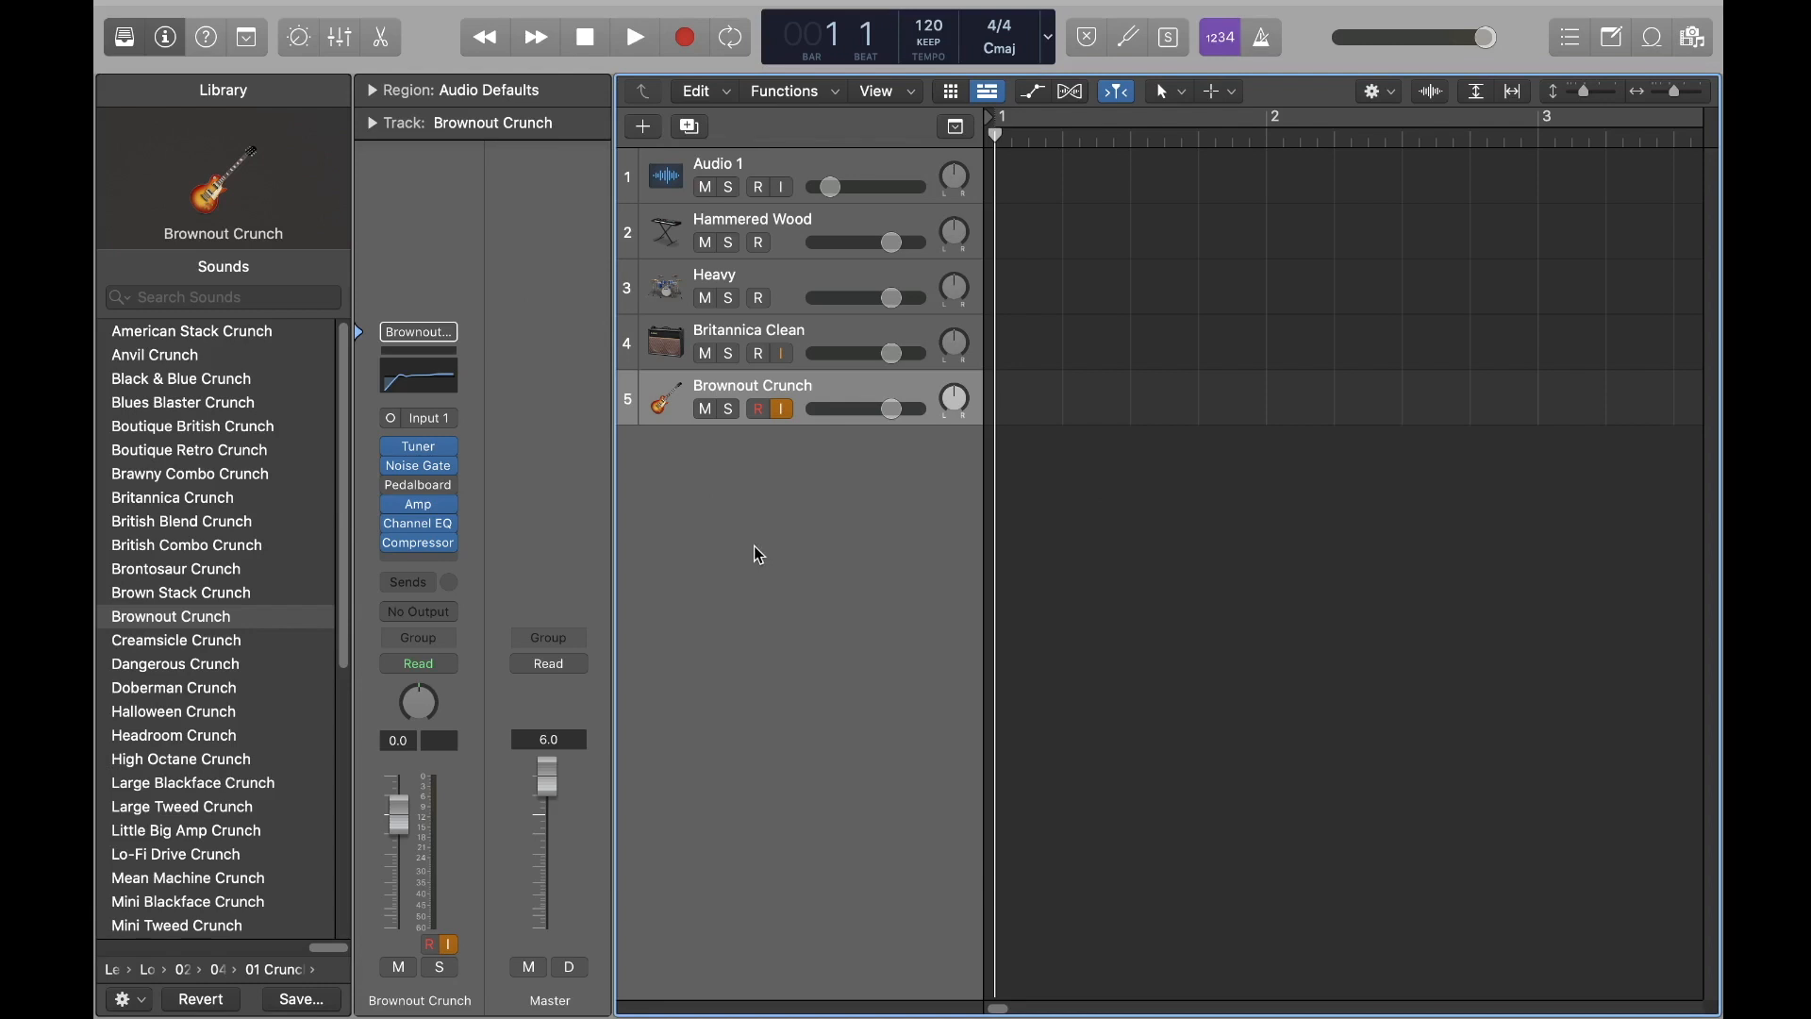
left_click(167, 40)
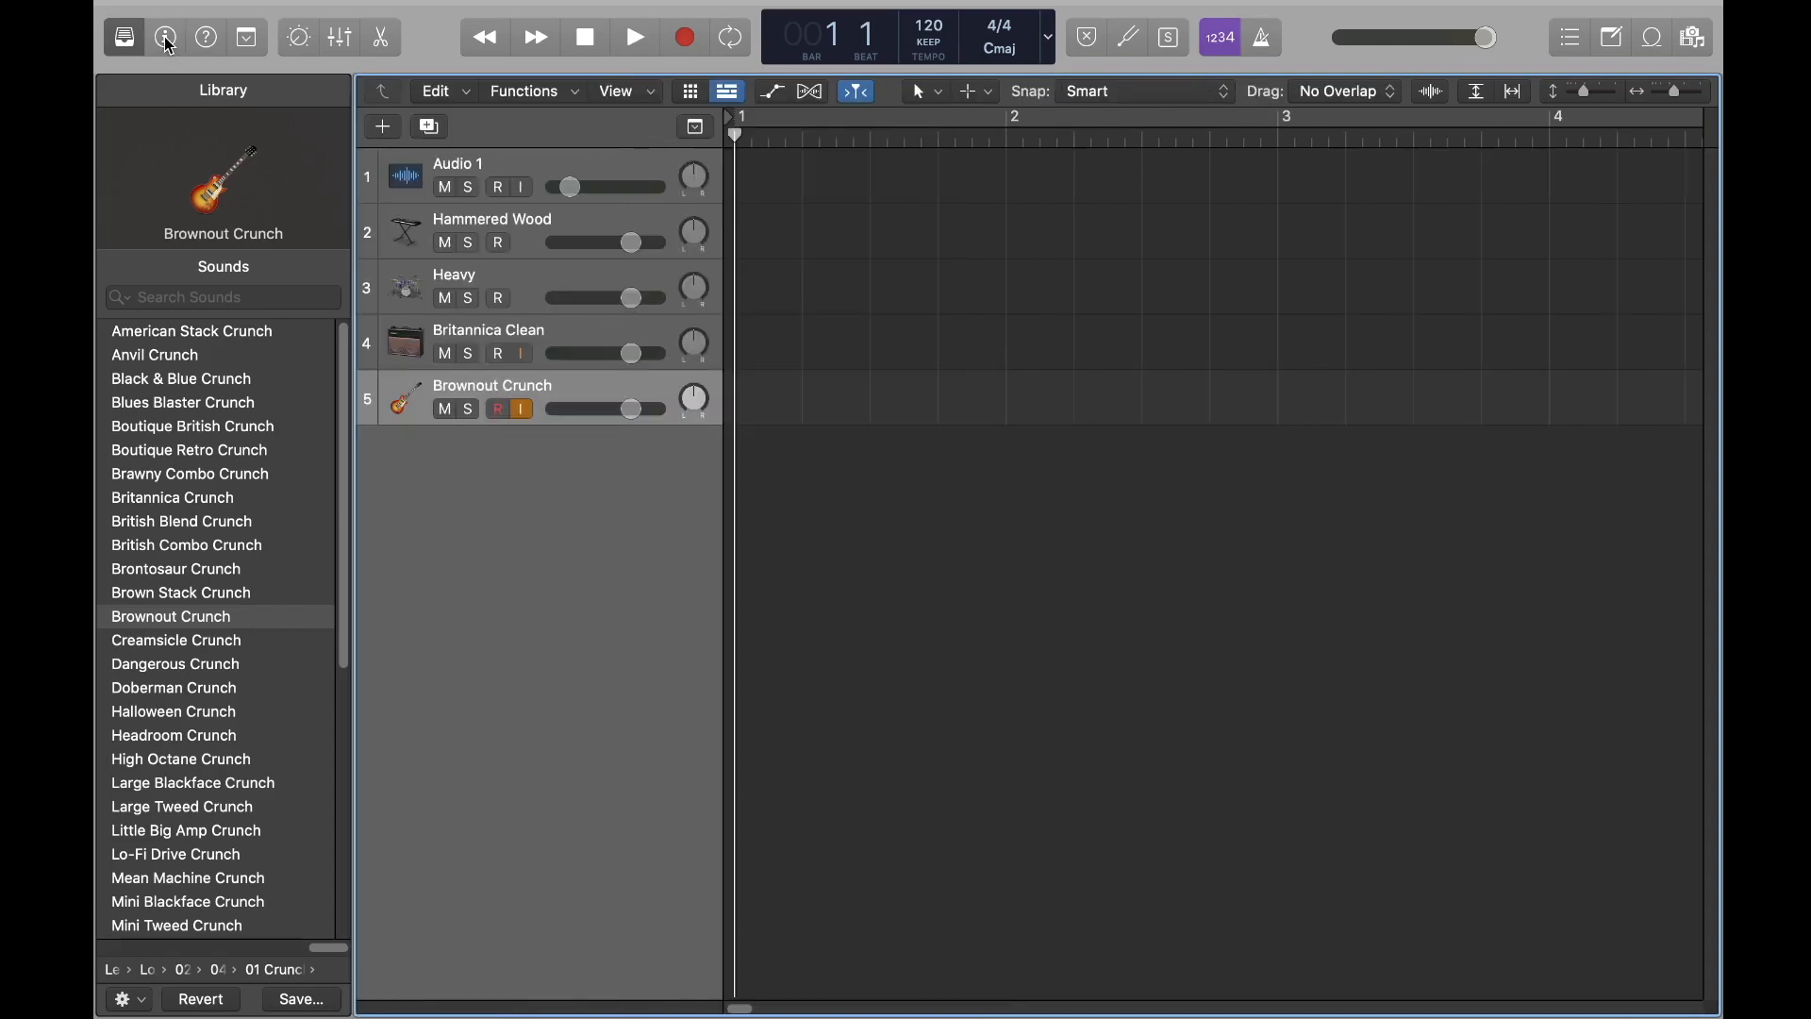
left_click(167, 41)
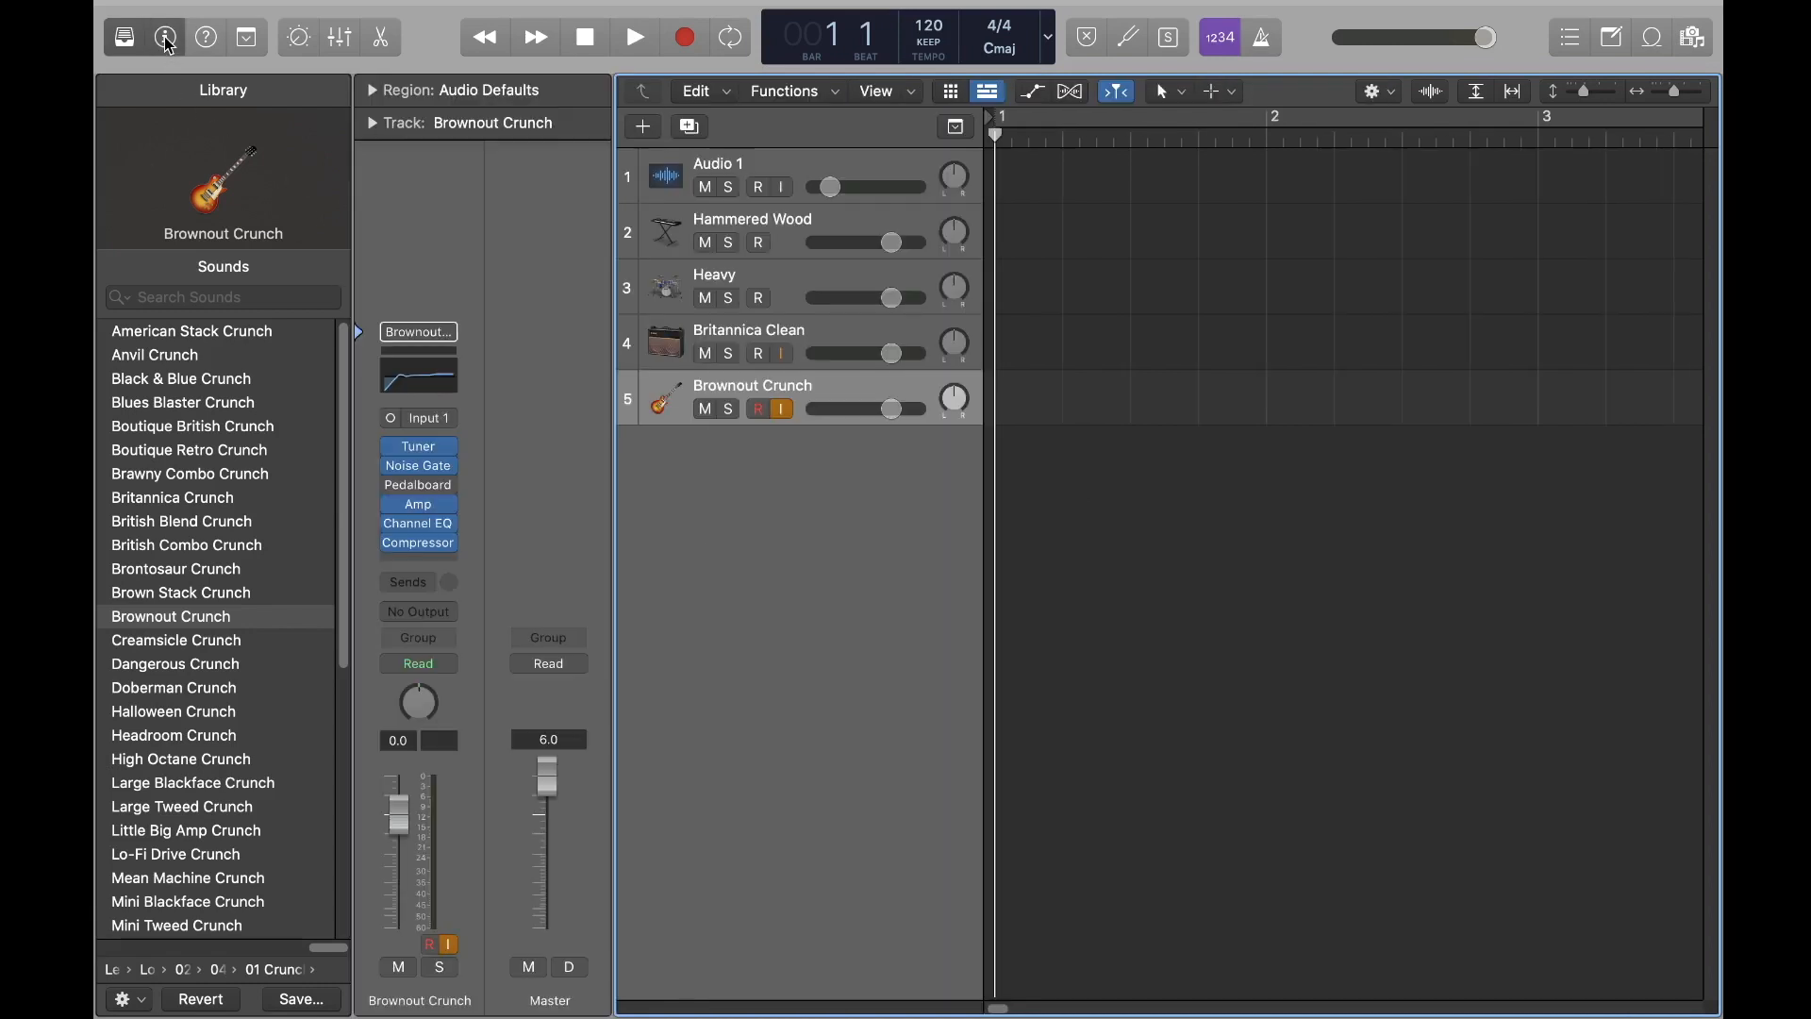
left_click(445, 421)
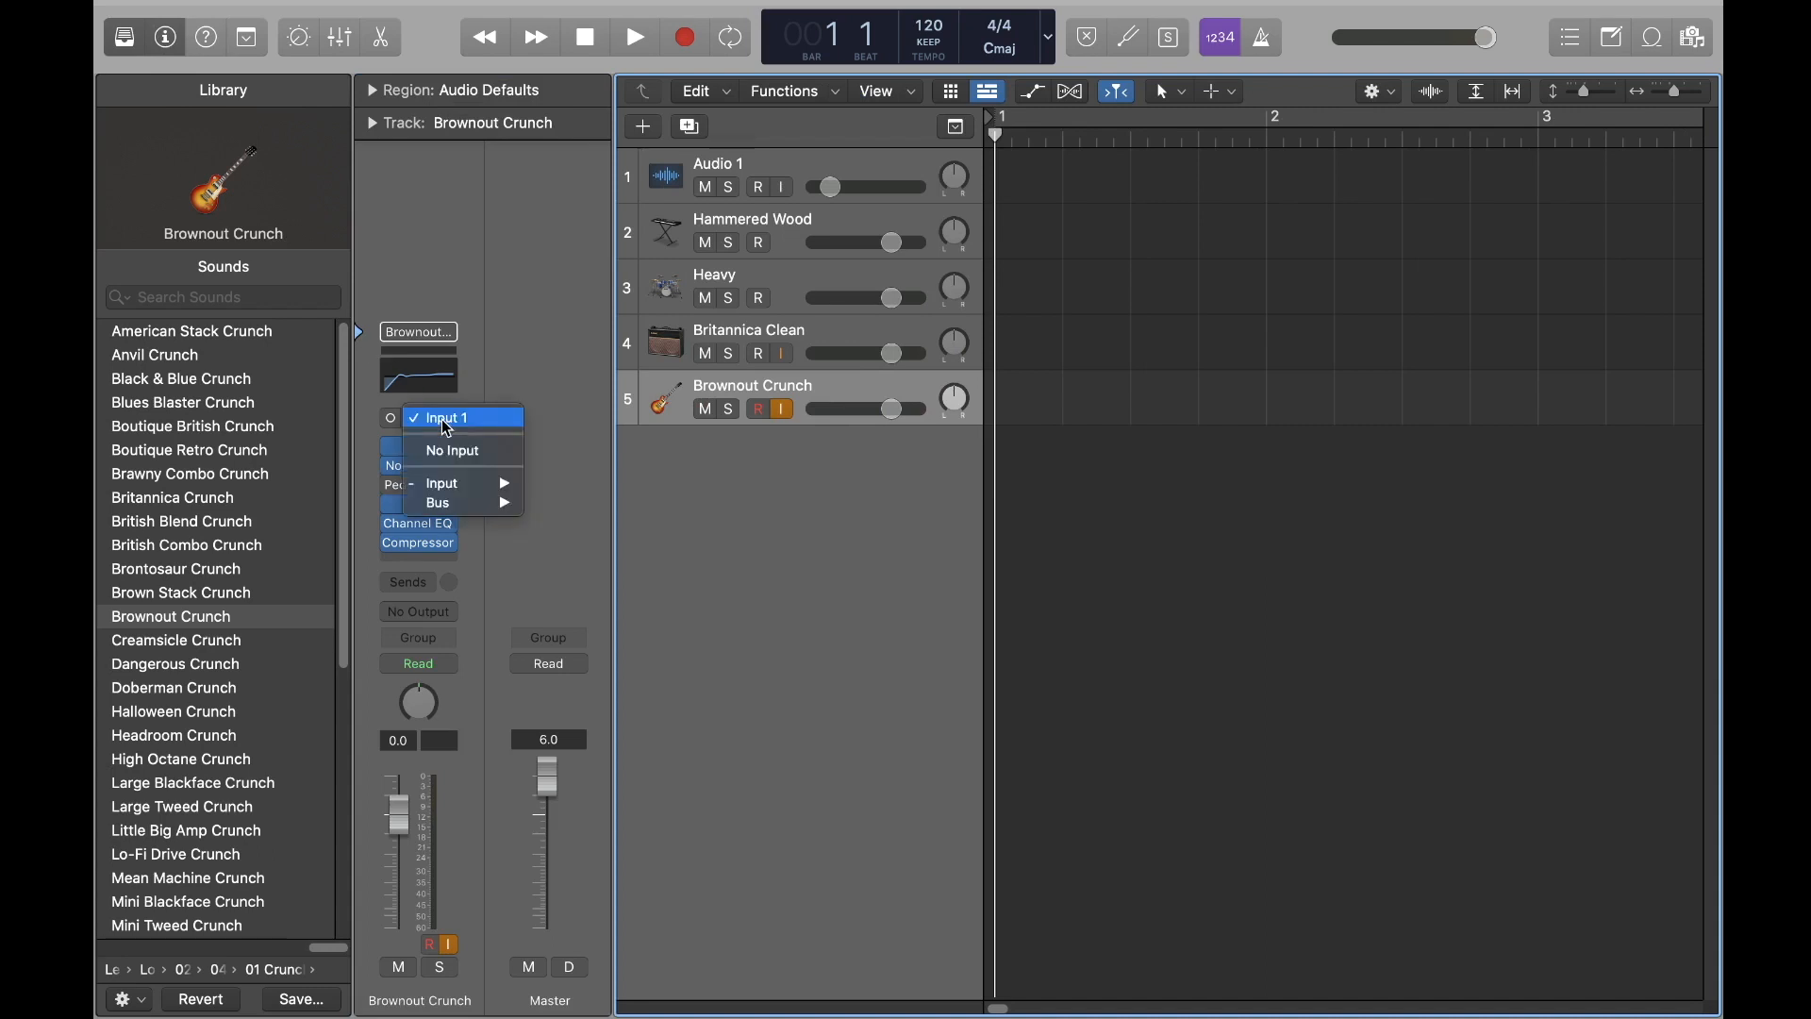
mouse_move(490, 483)
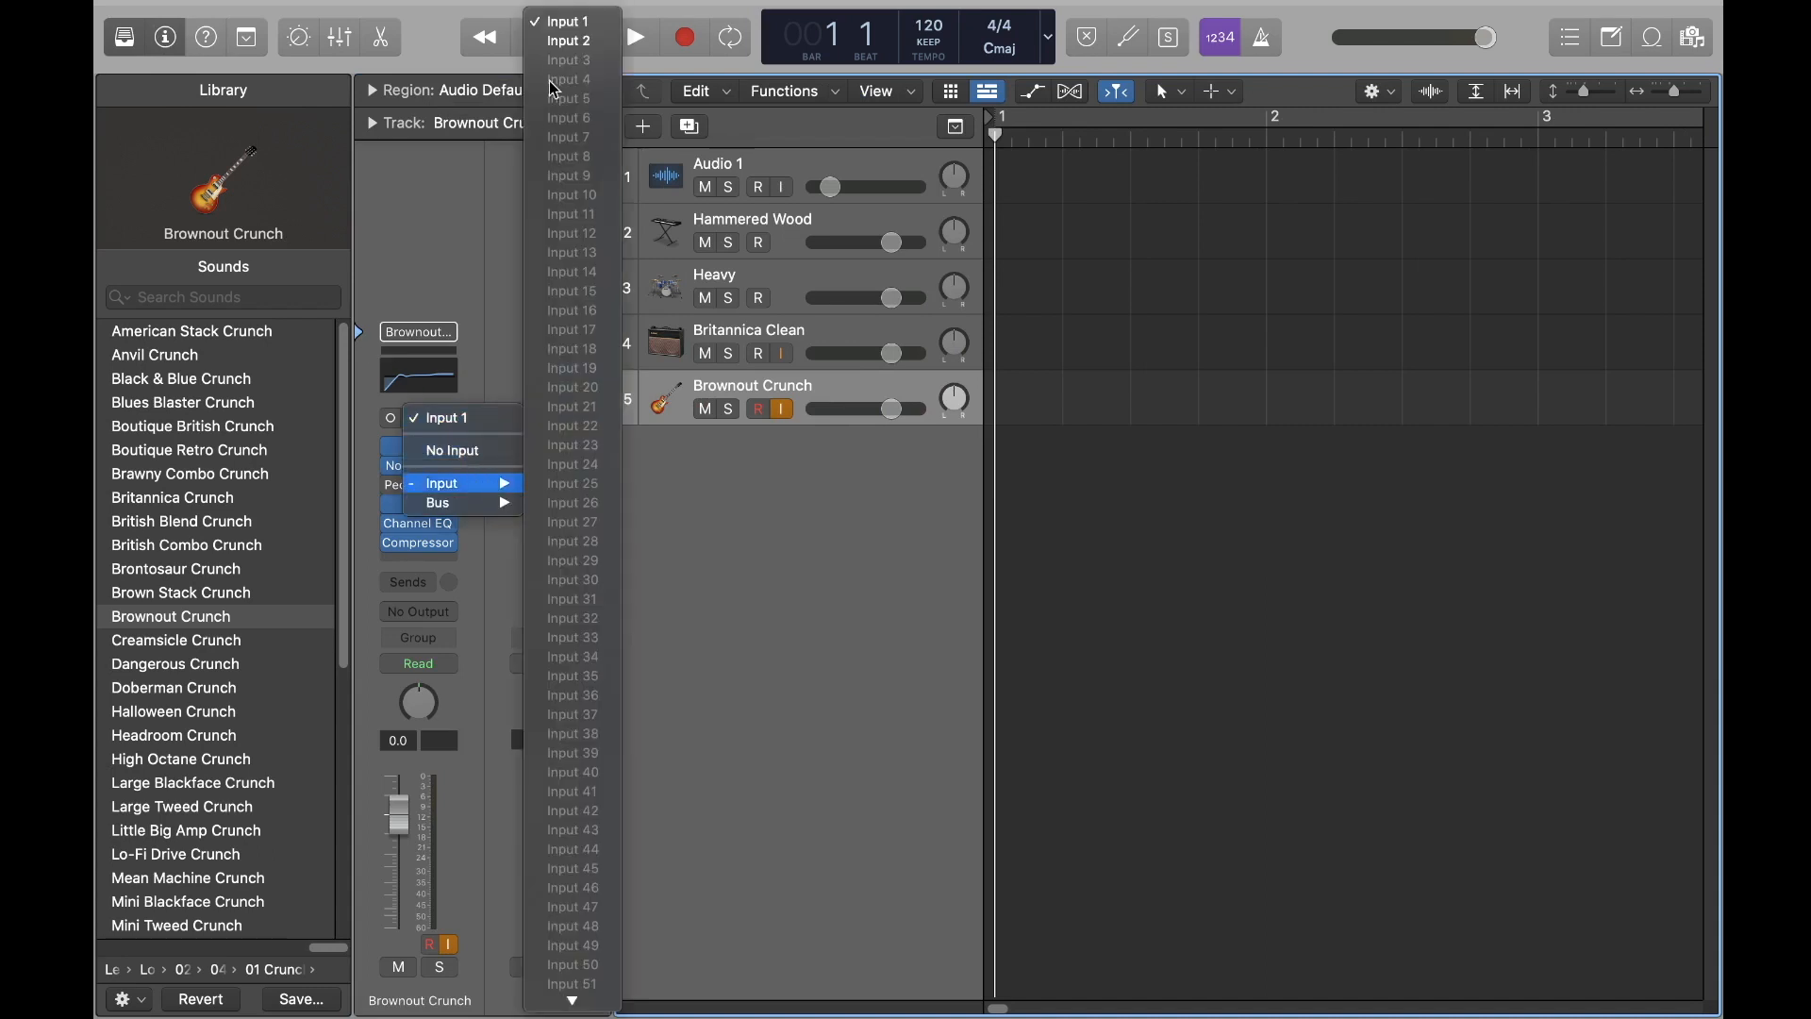
left_click(566, 21)
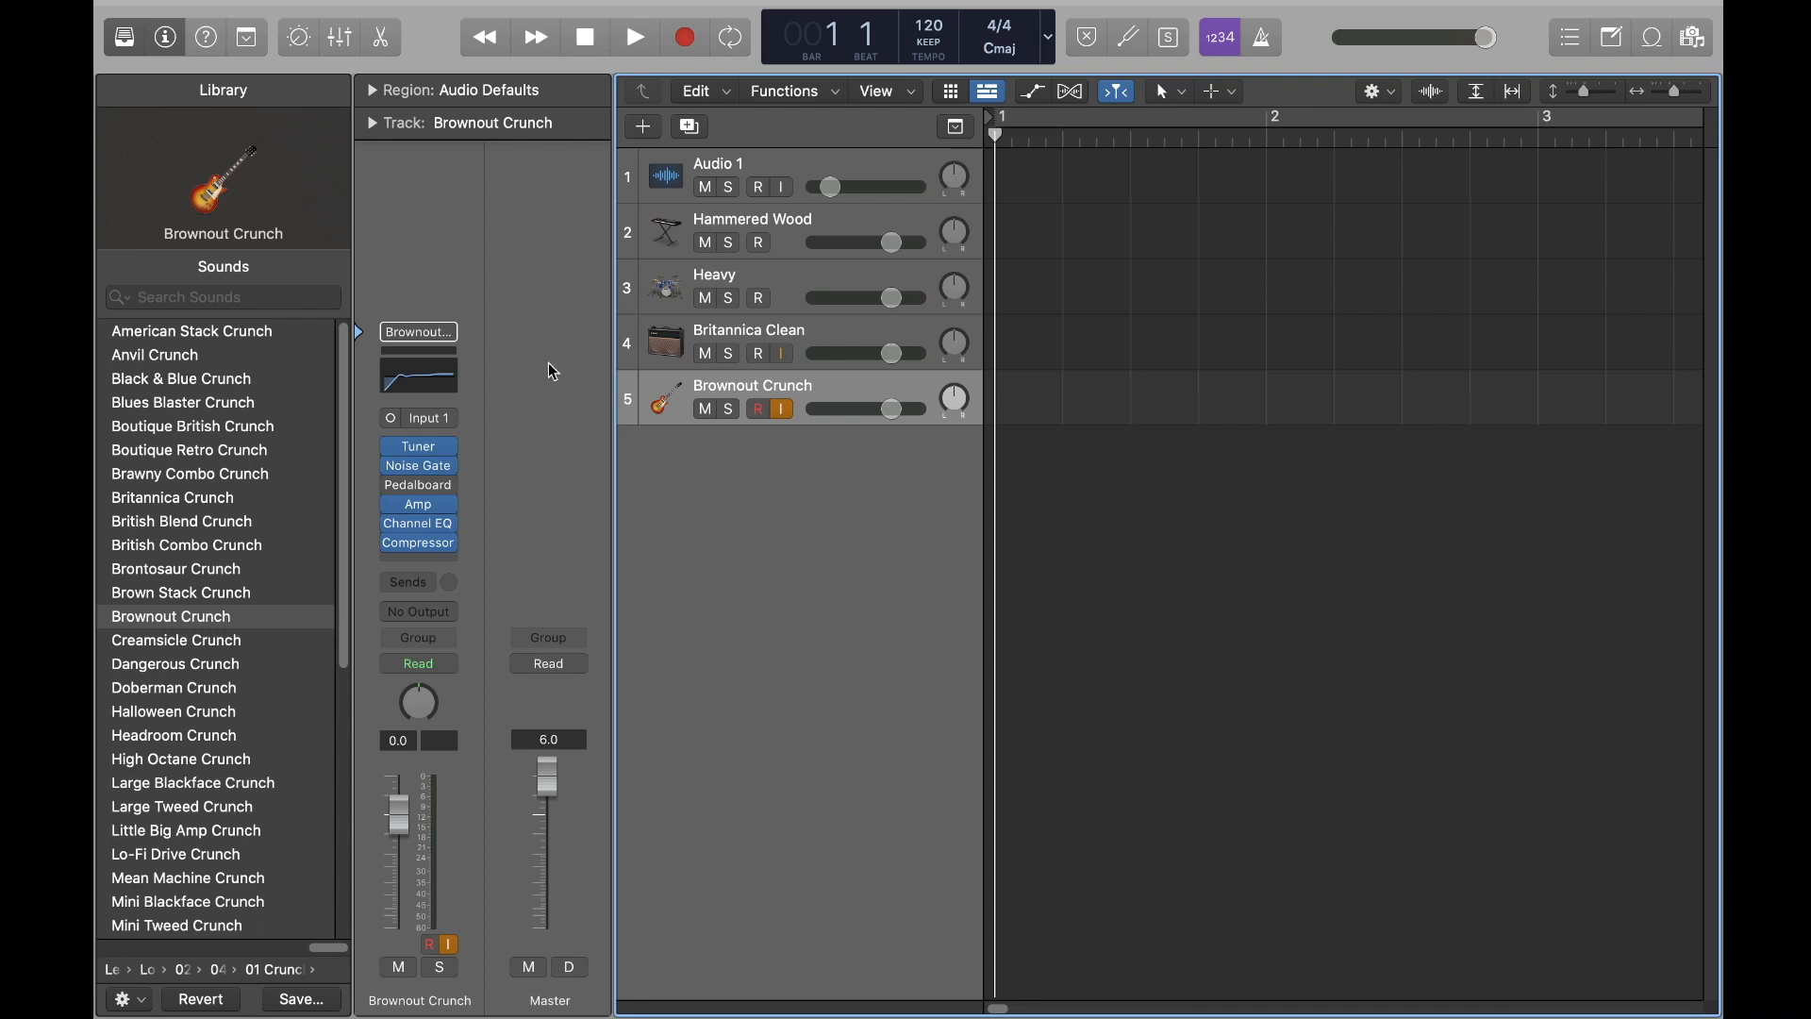
- Route the Brownout Crunch track's output to Stereo Output
left_click(435, 615)
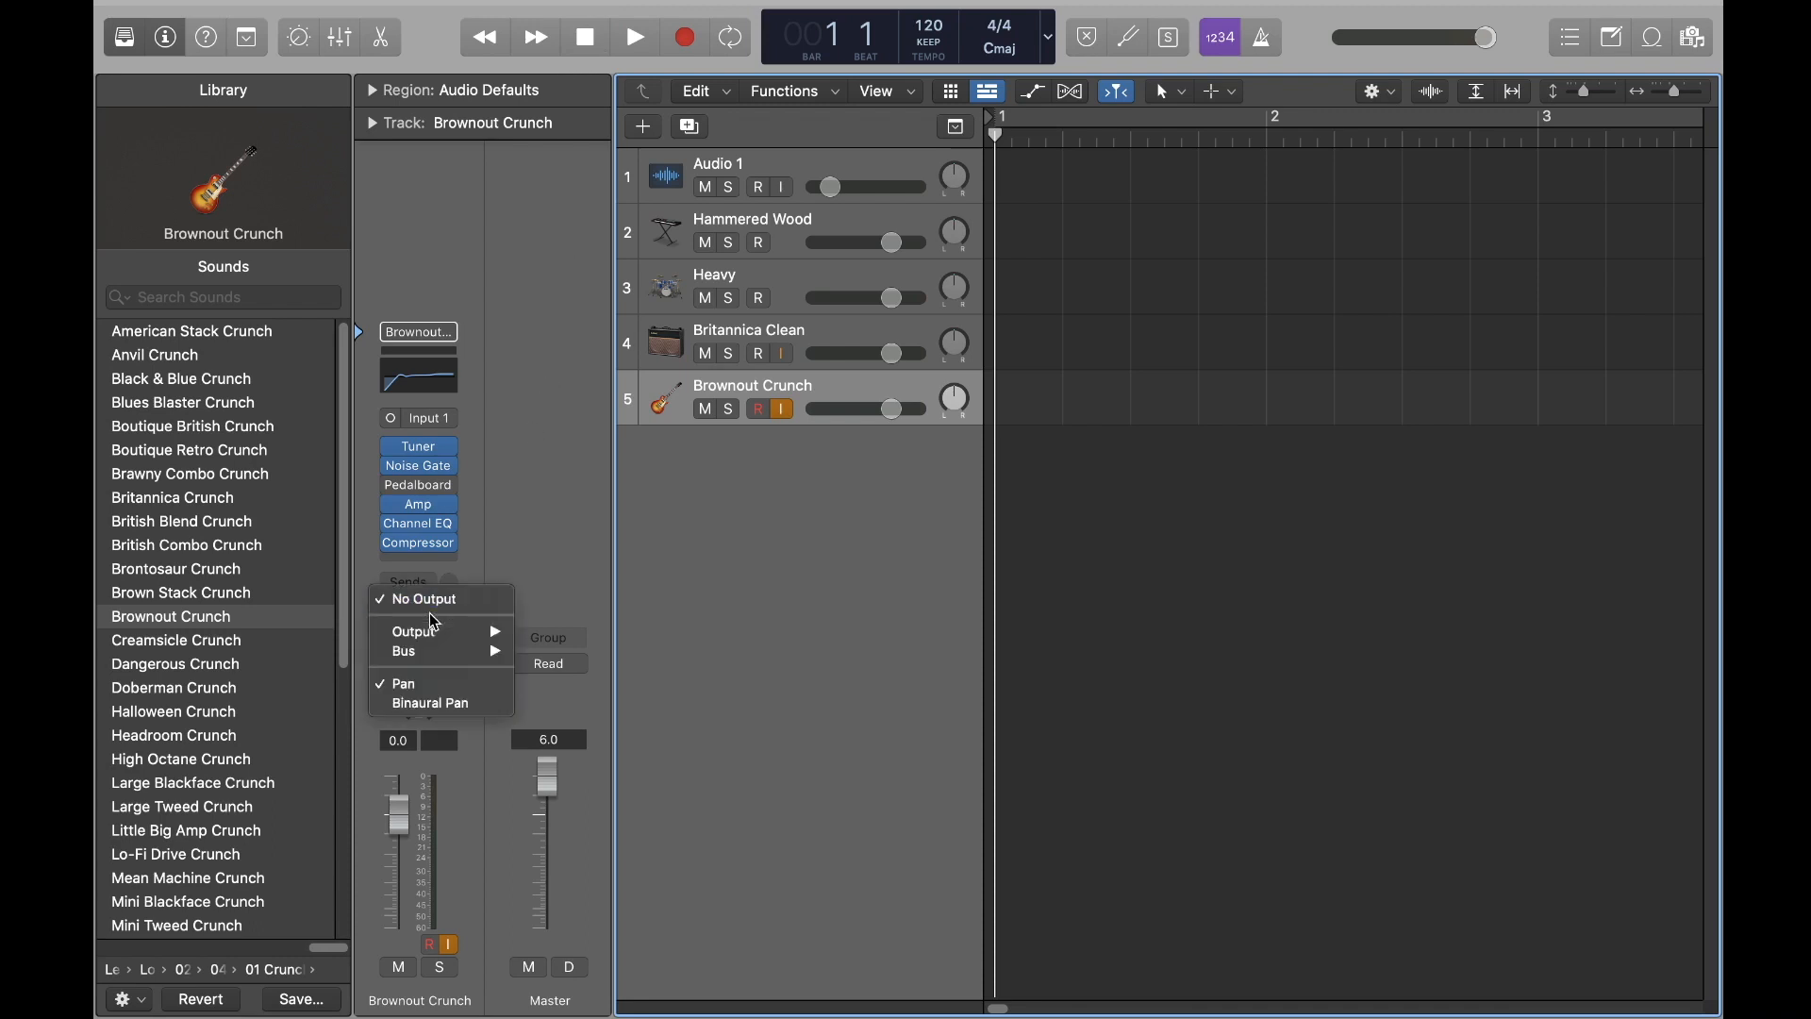
mouse_move(439, 630)
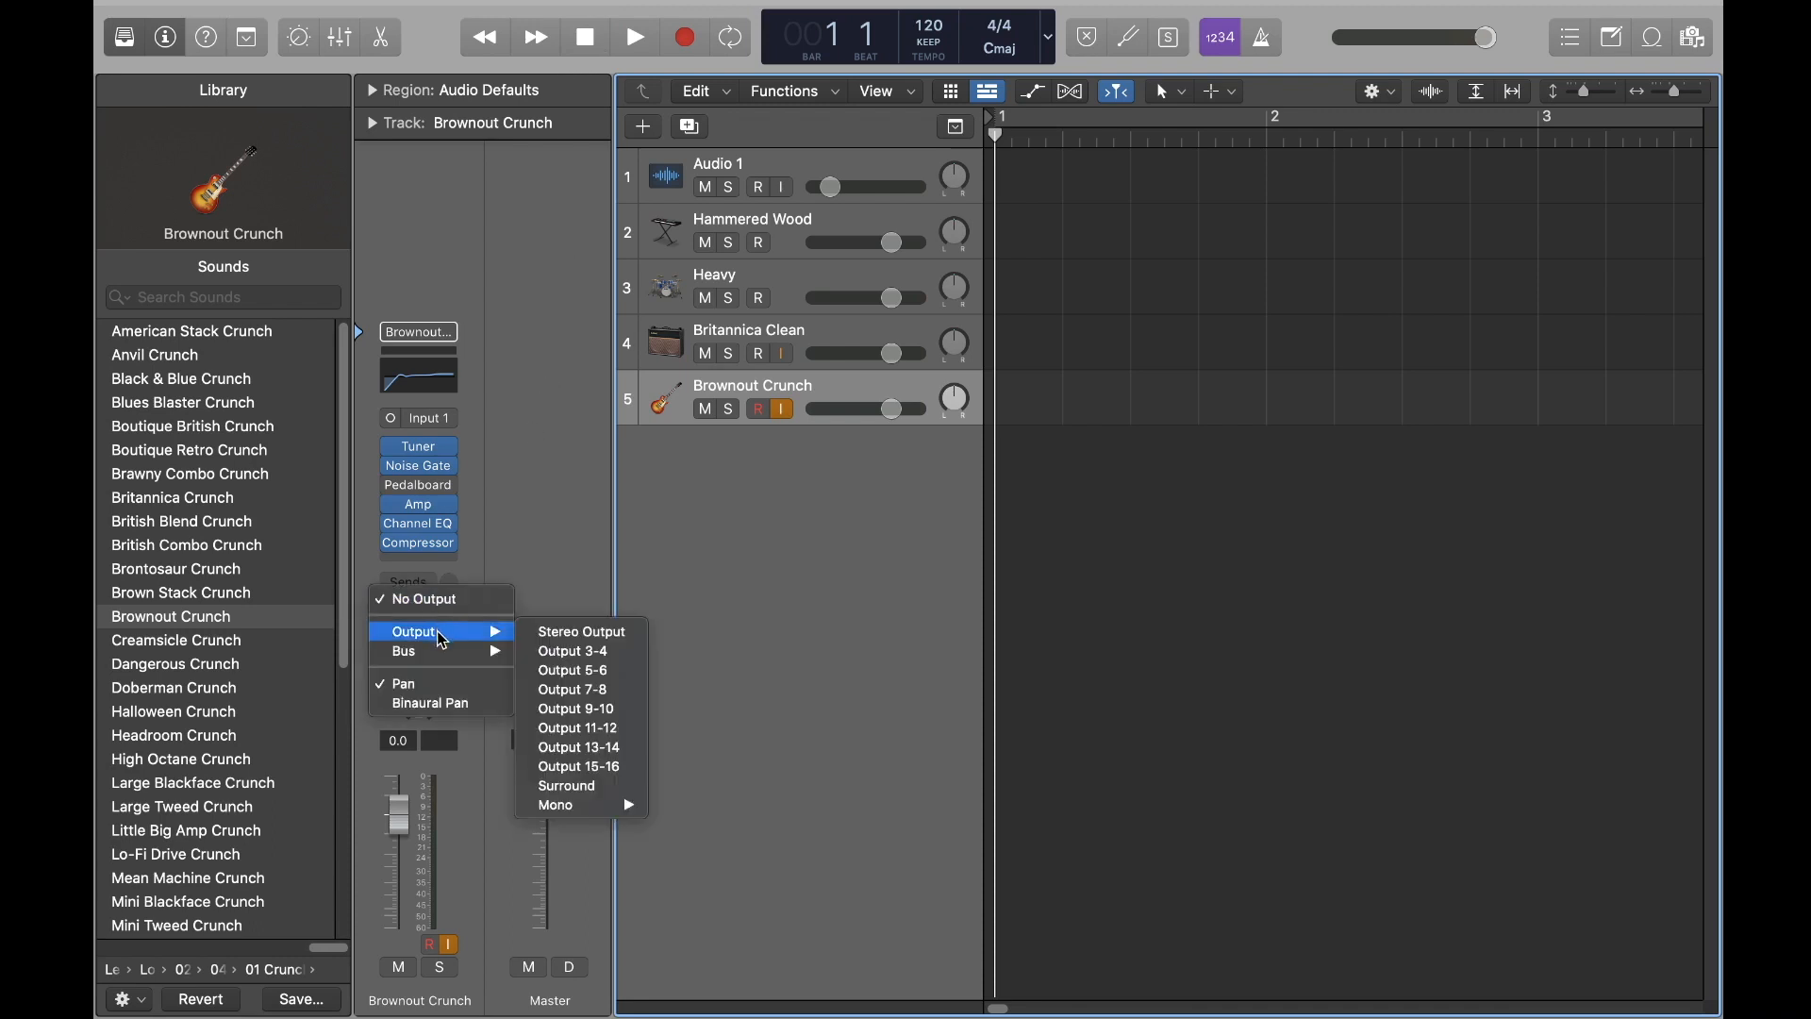
left_click(544, 641)
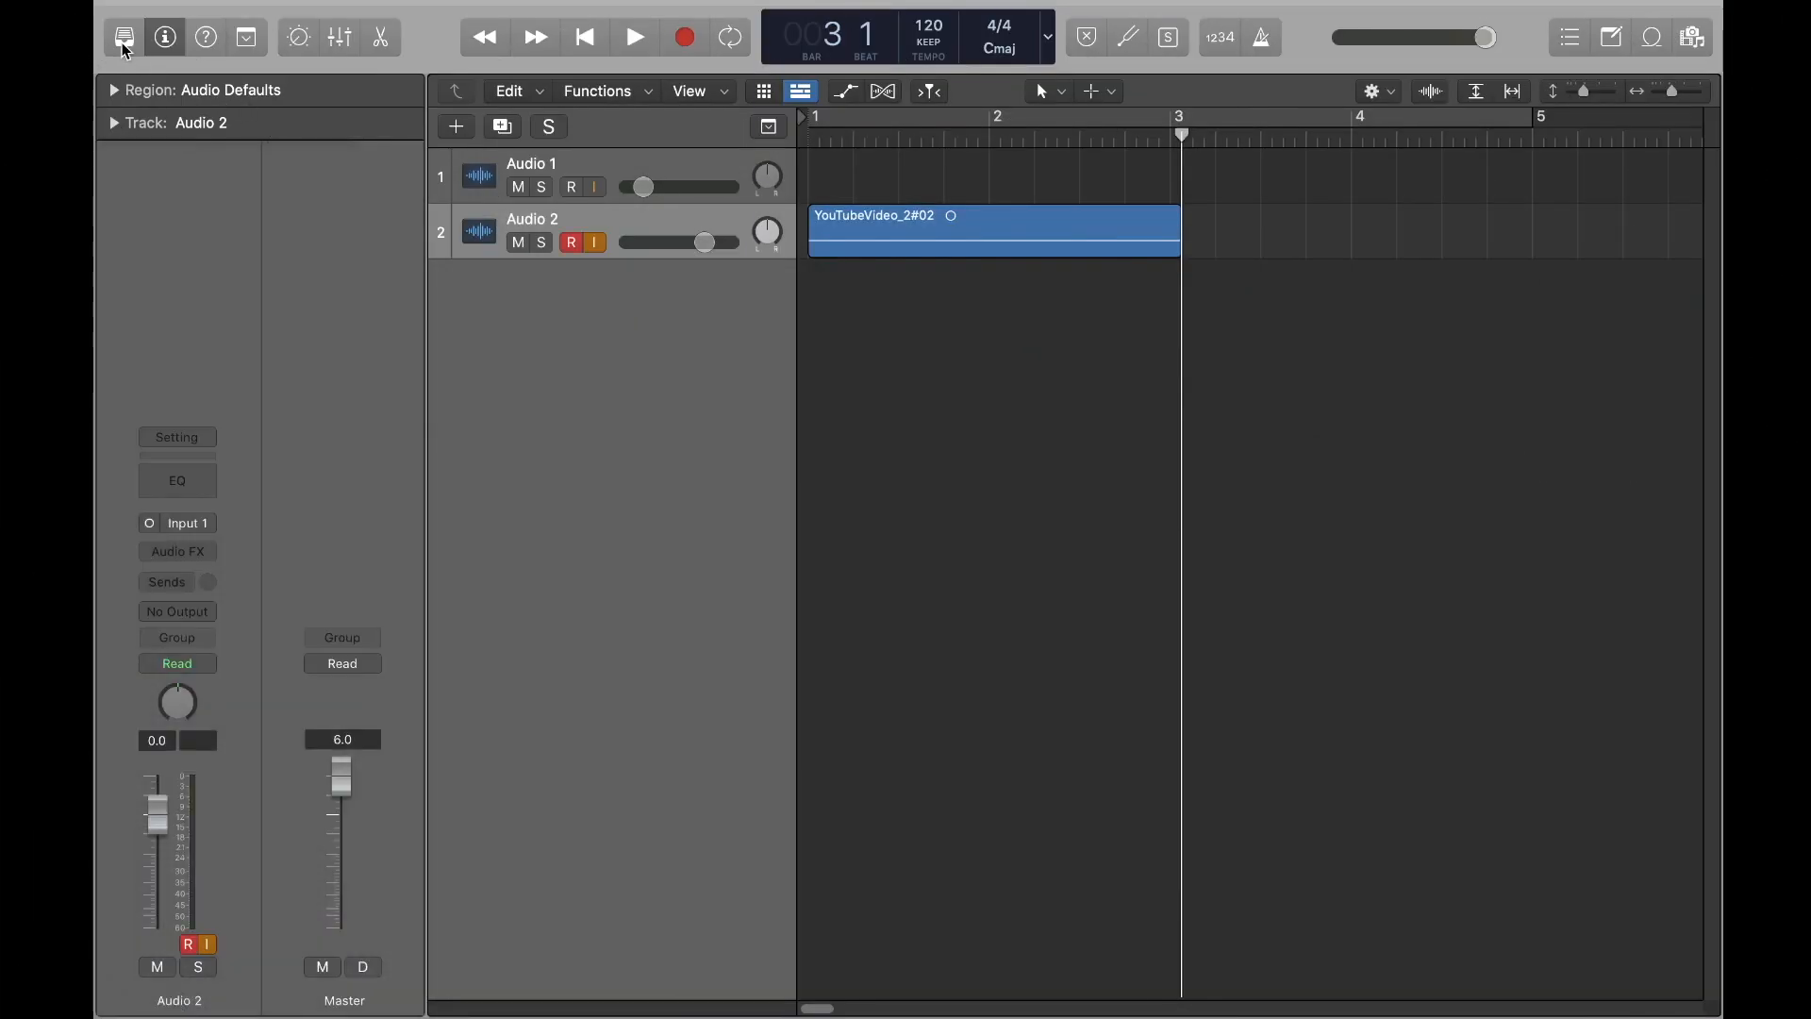
- Show the Library briefly and hide it again, and toggle the inspector off and back on
left_click(124, 45)
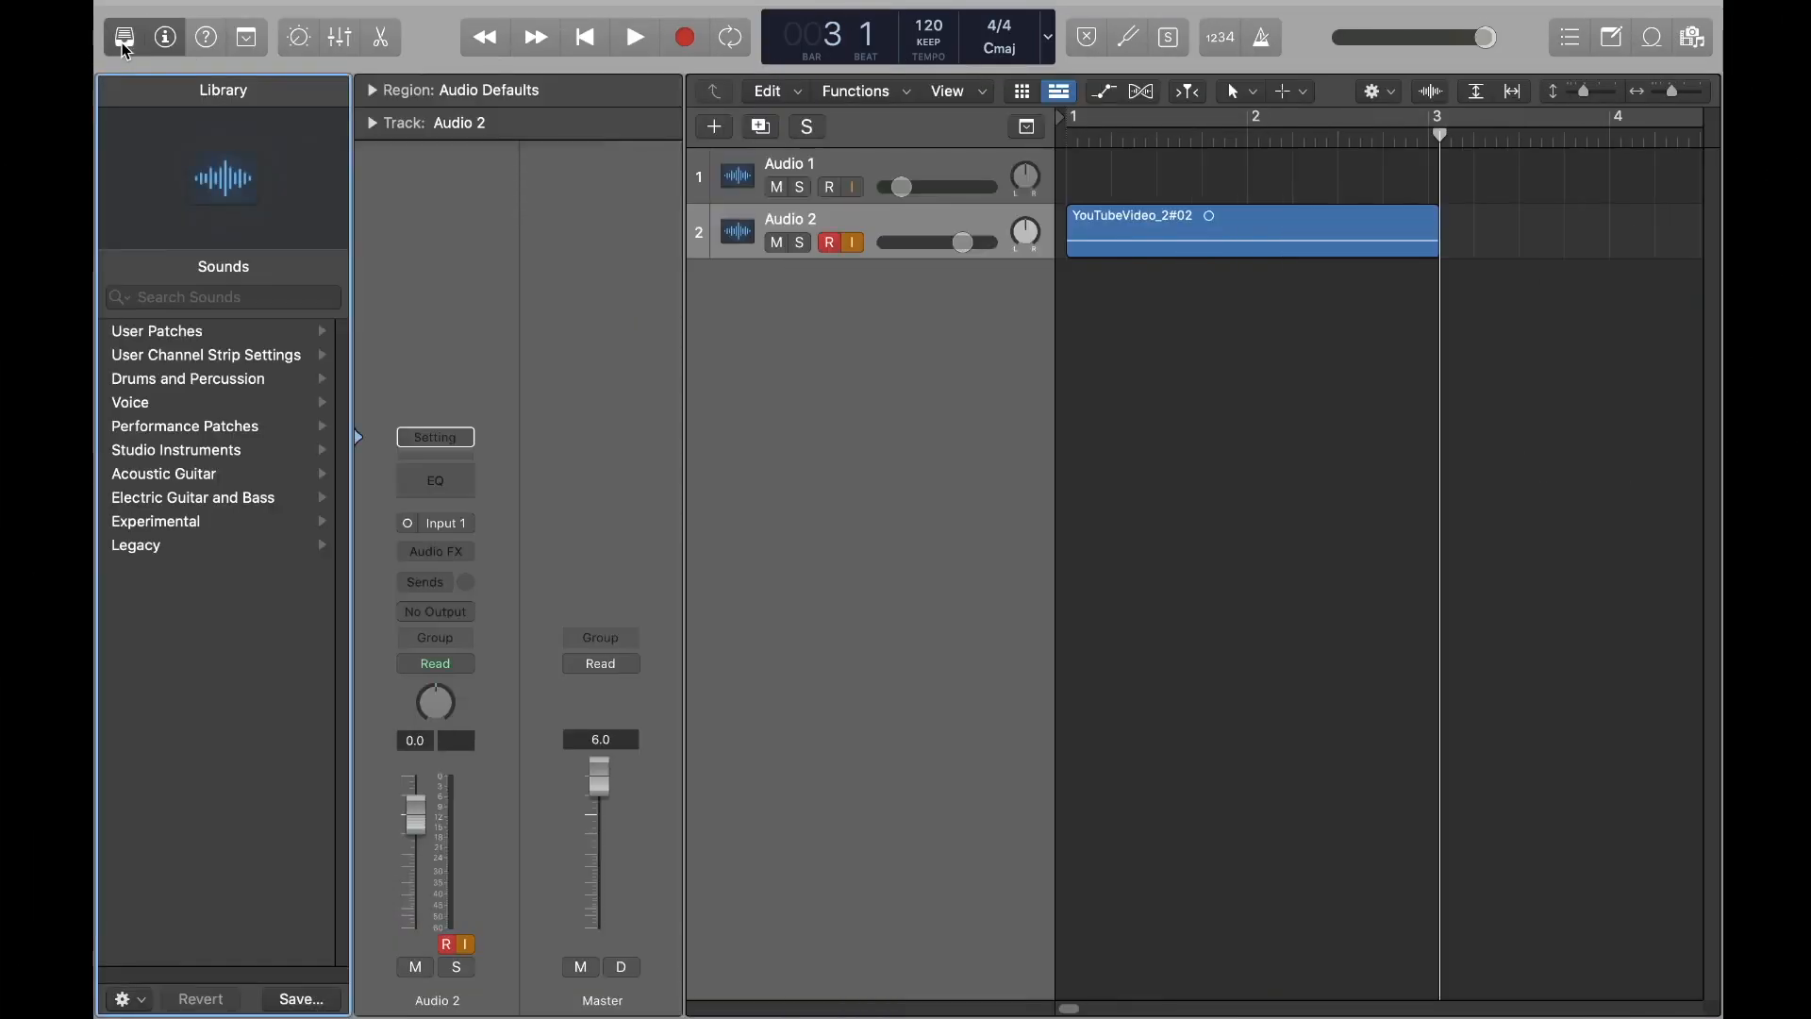
left_click(124, 45)
left_click(167, 39)
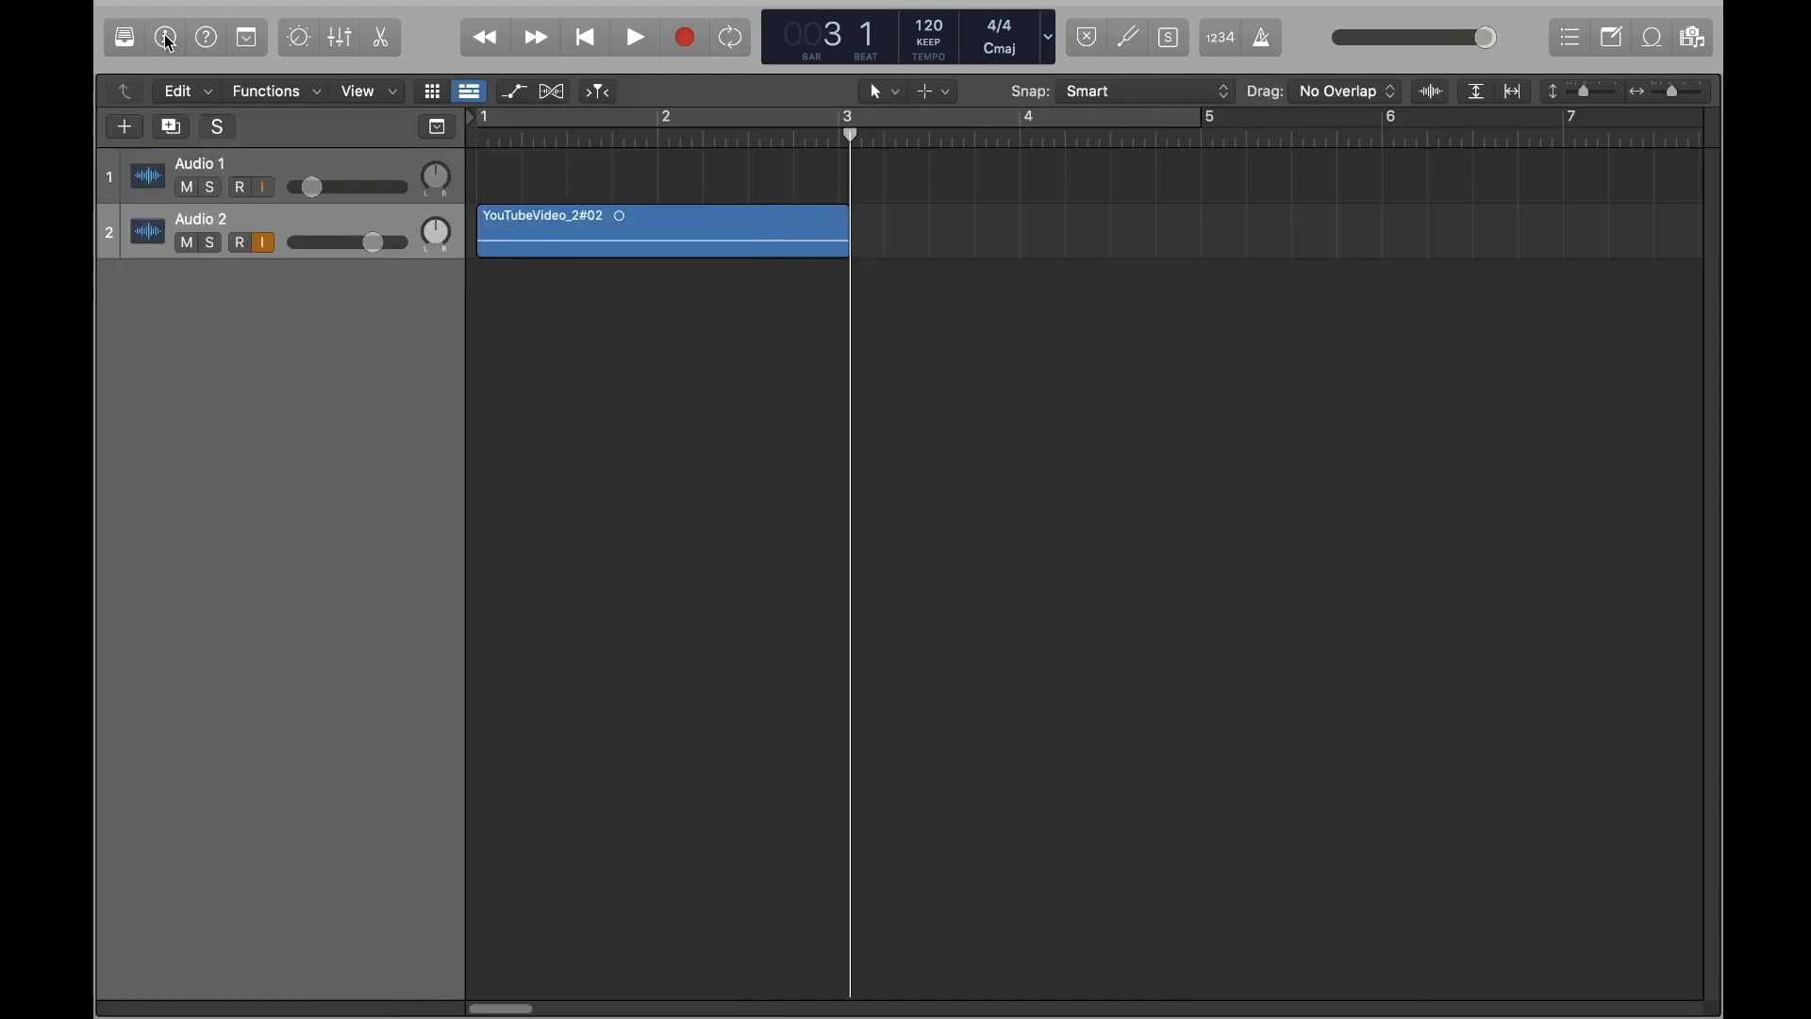
left_click(167, 39)
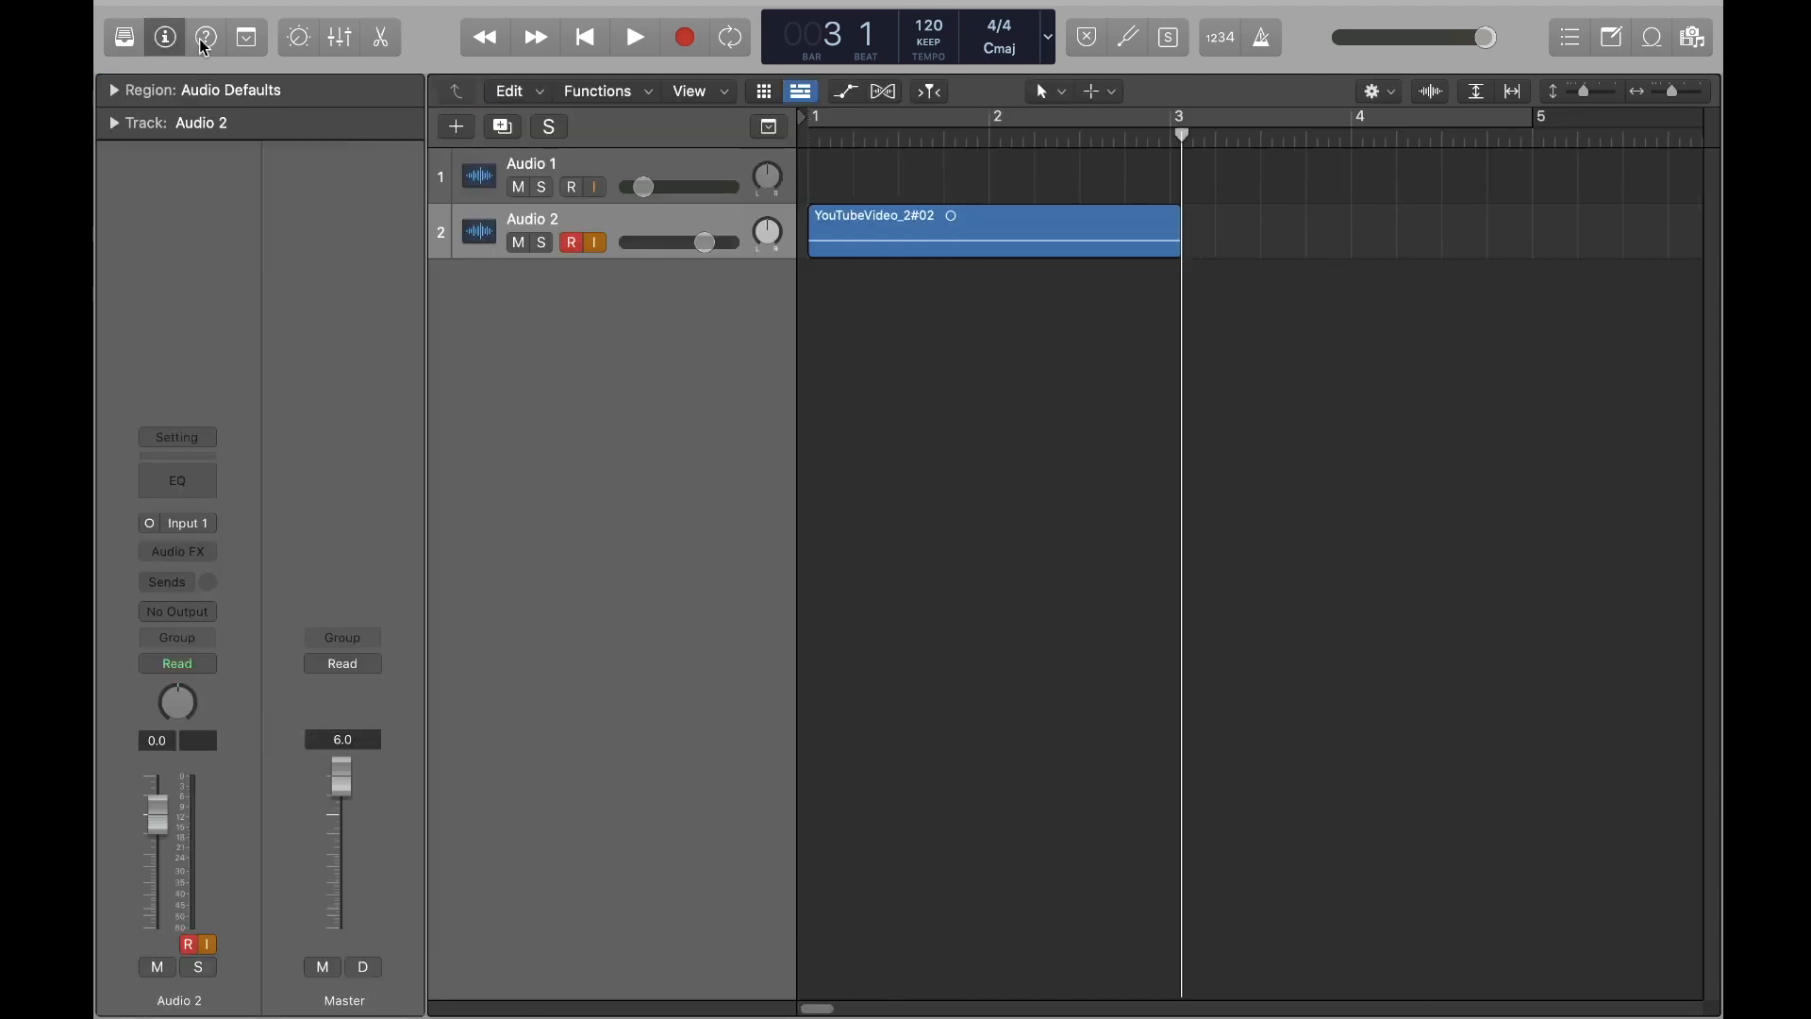
- View the Quick Help area and close it, and display the toolbar of editing functions
left_click(207, 43)
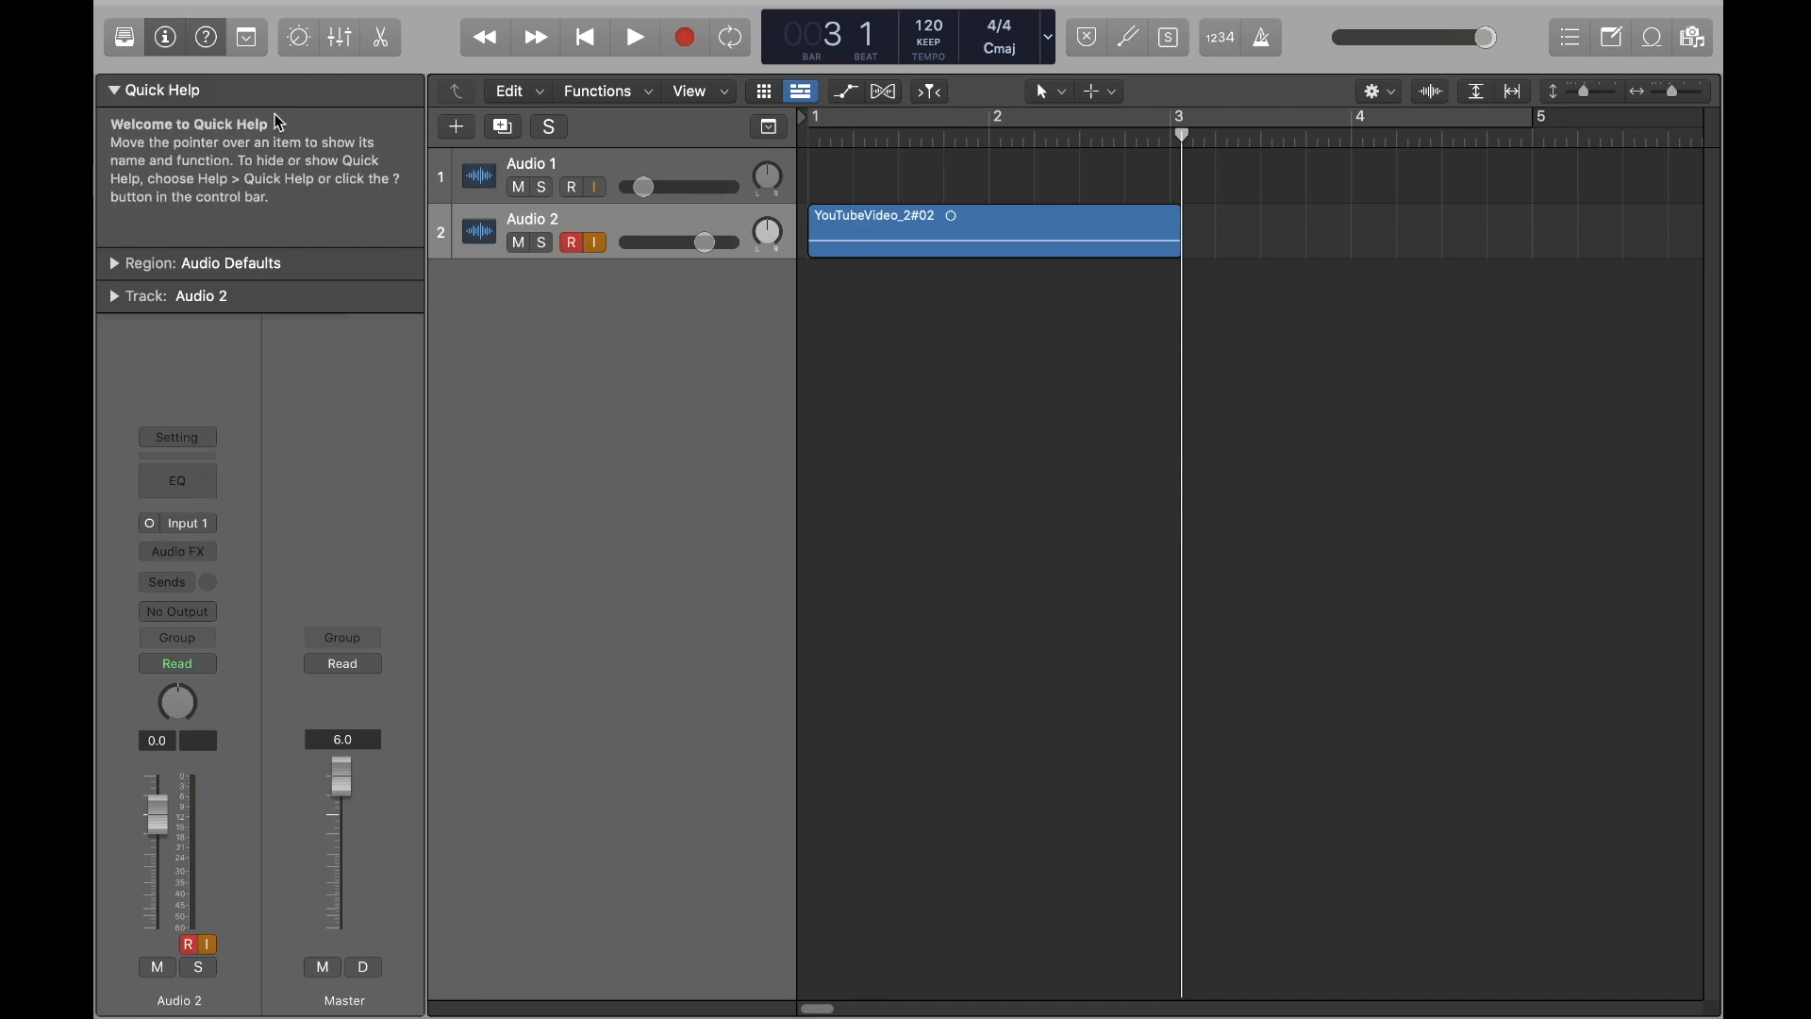
left_click(206, 38)
left_click(250, 42)
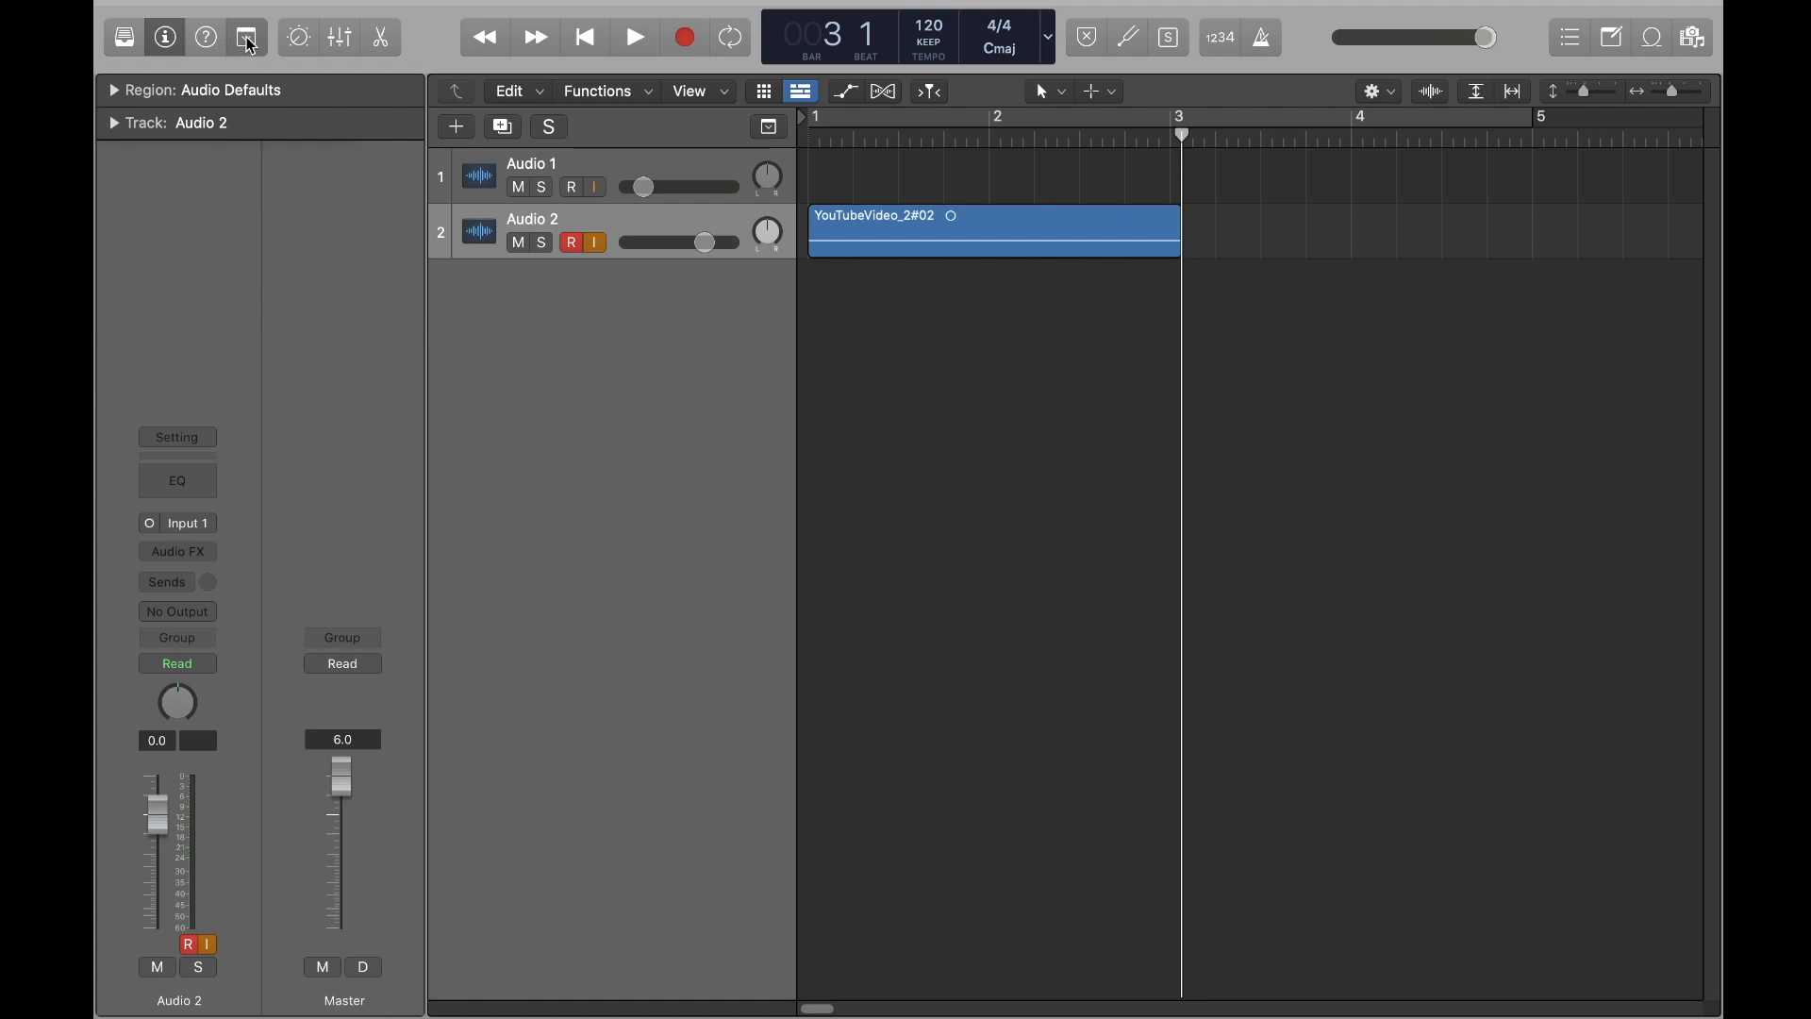
- View the Smart Controls for the Audio 2 track and close them
left_click(302, 41)
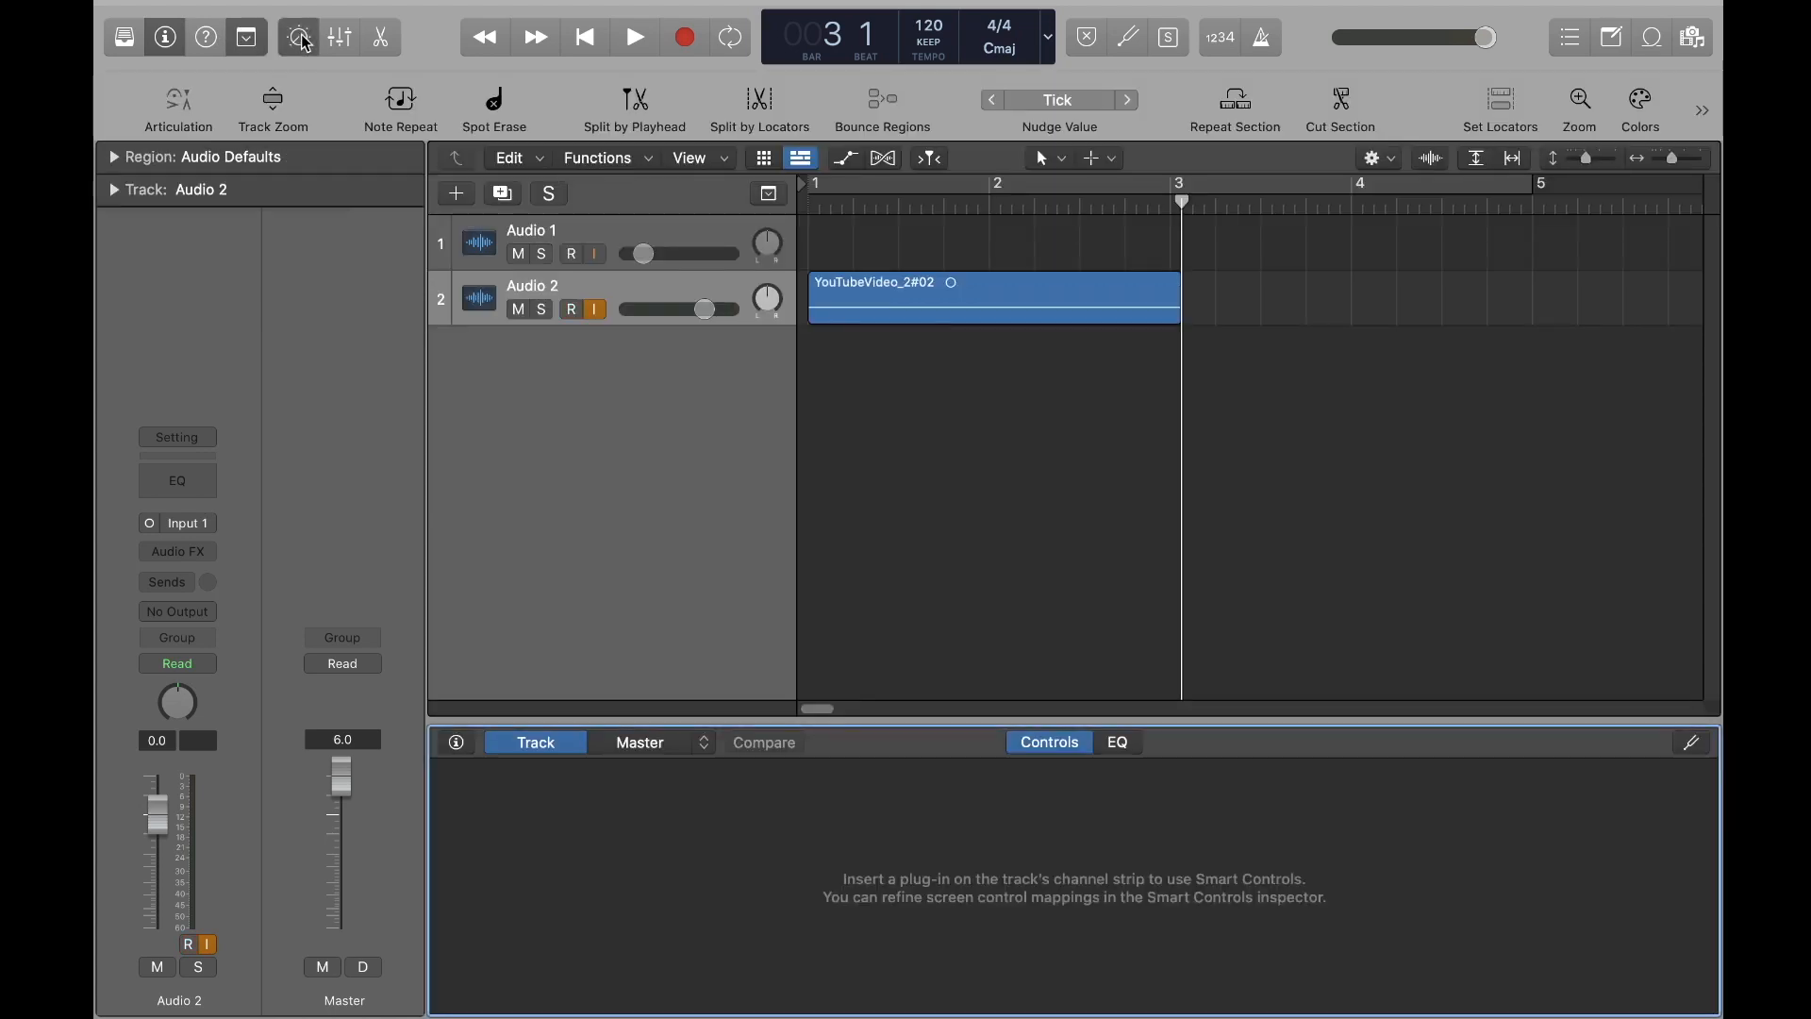
left_click(302, 42)
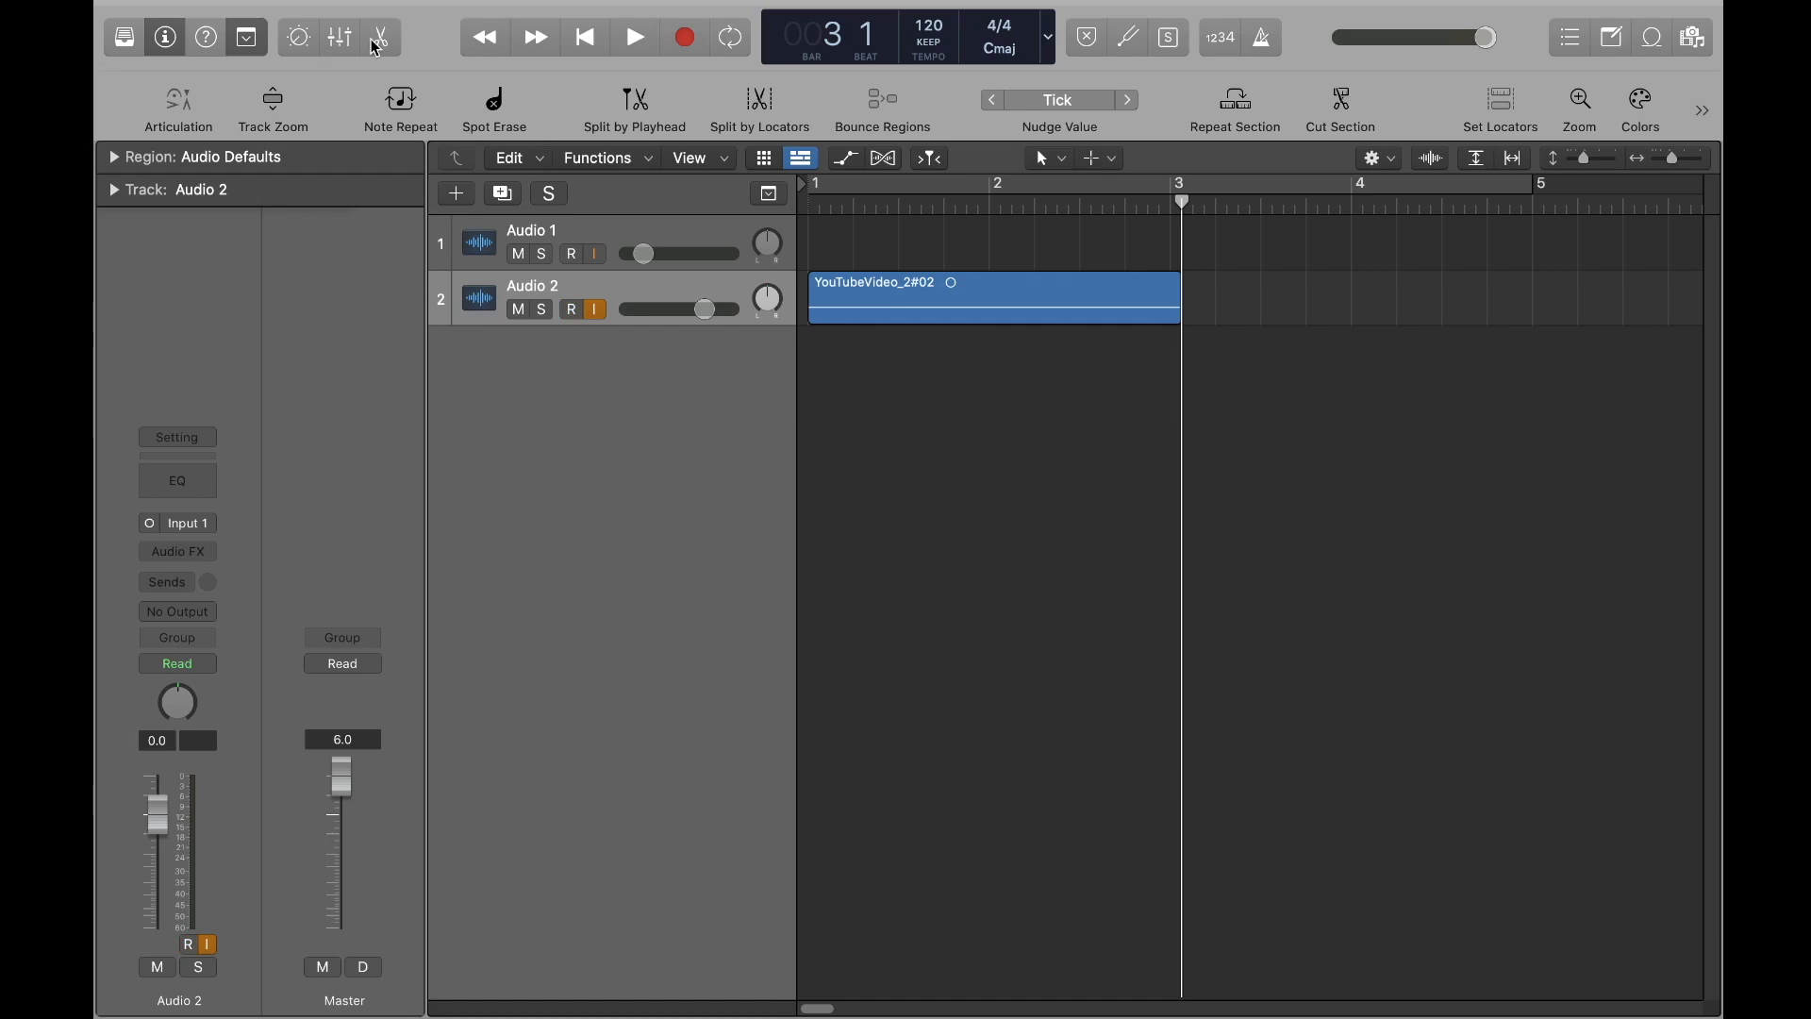